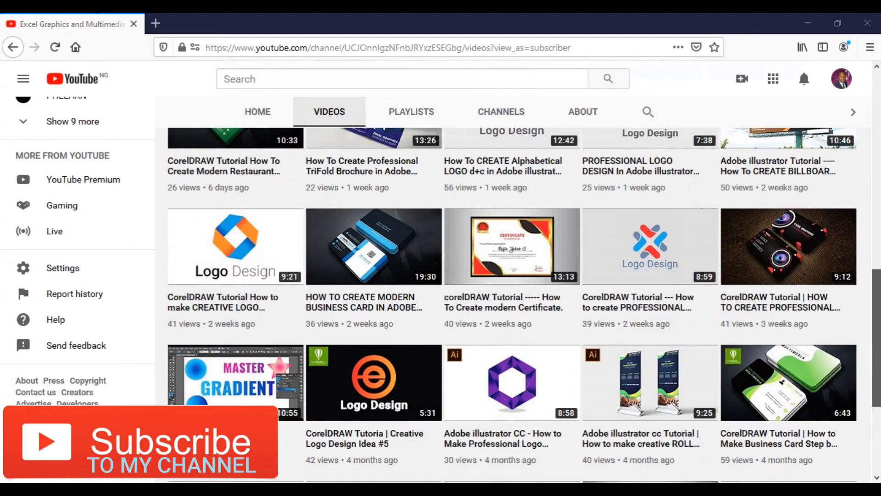
left_click_drag(876, 384, 877, 288)
left_click_drag(876, 209, 877, 158)
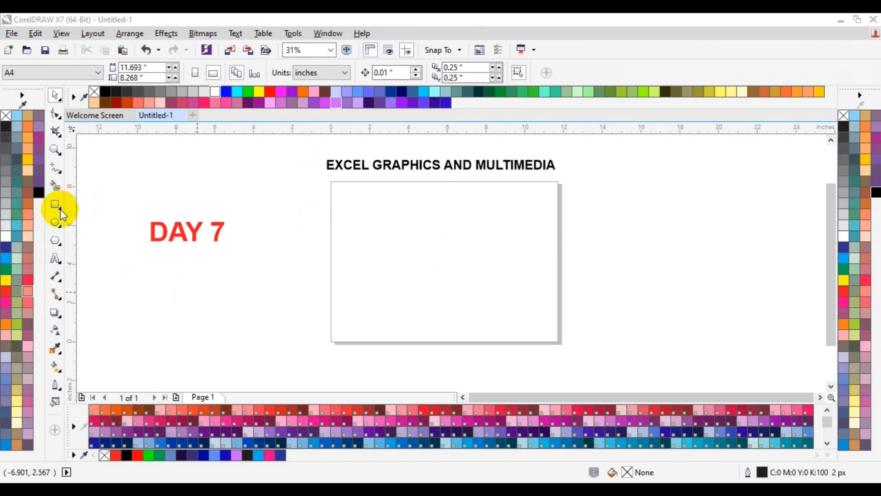
Draw an open S-shaped wave across the middle of the page with the Pen tool, about 8.17 inches wide and 0.97 inches high
left_click(57, 173)
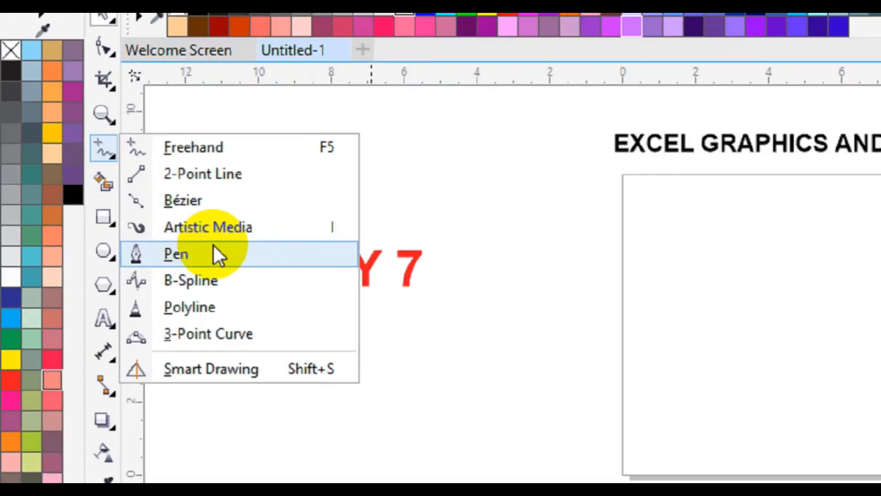
left_click(212, 257)
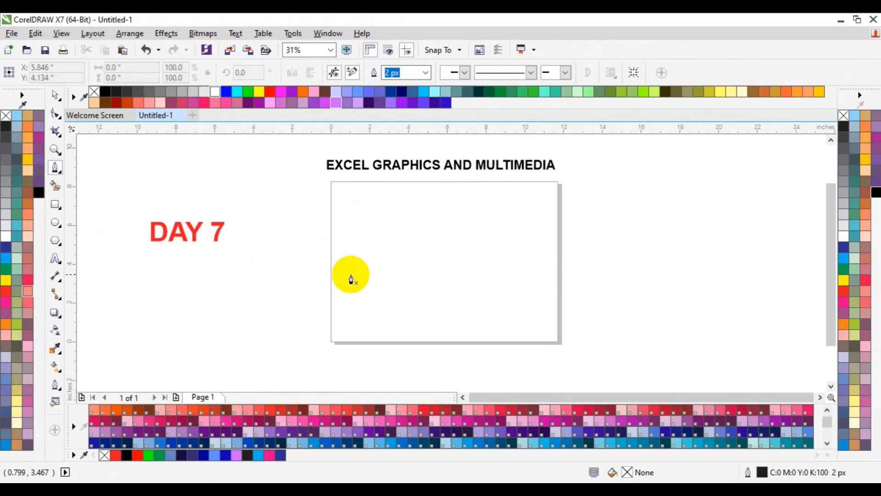
left_click(354, 274)
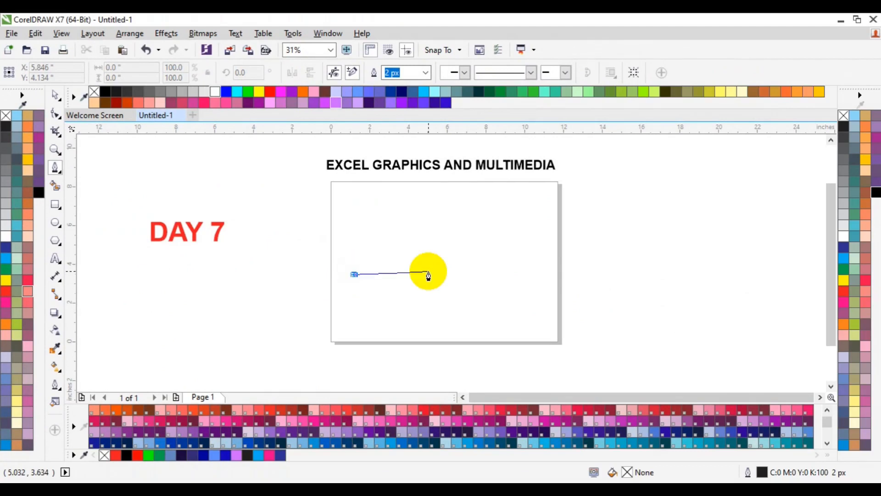
left_click_drag(428, 272, 476, 290)
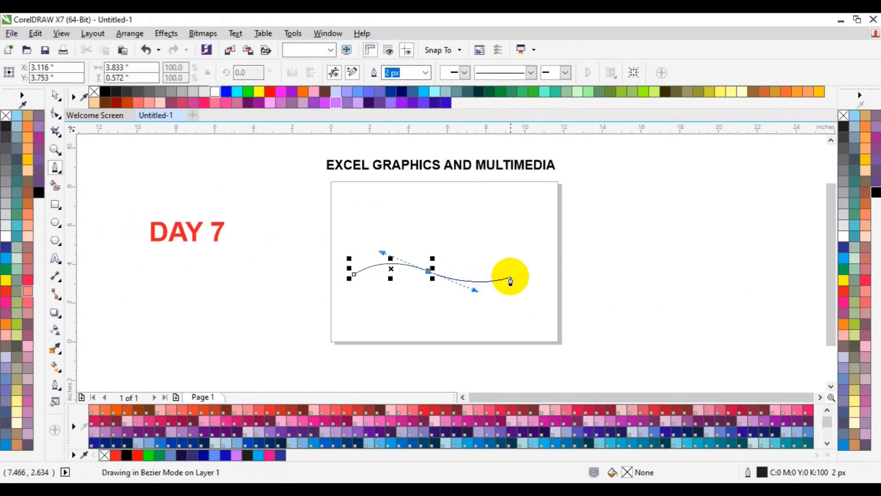
left_click_drag(513, 263, 512, 249)
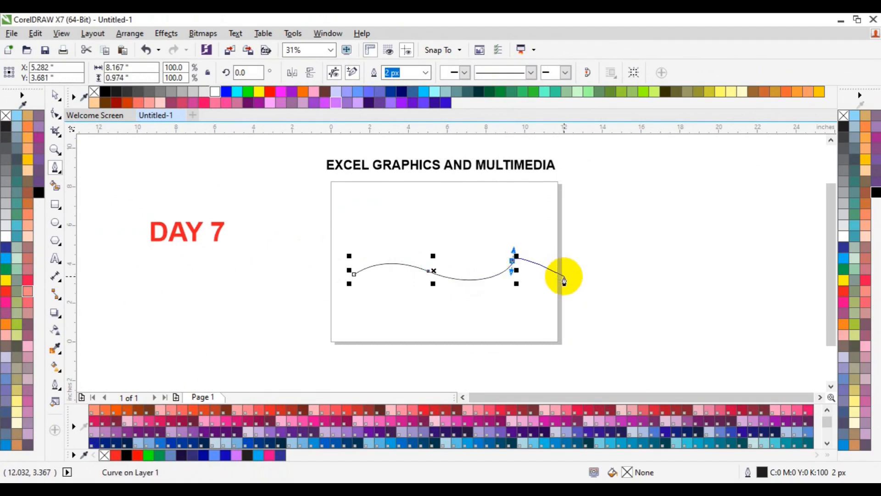
key("Escape")
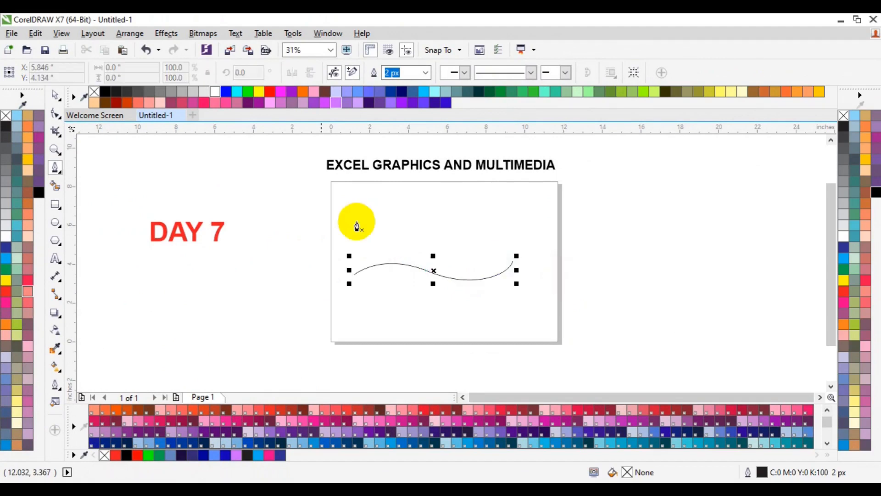
left_click(280, 274)
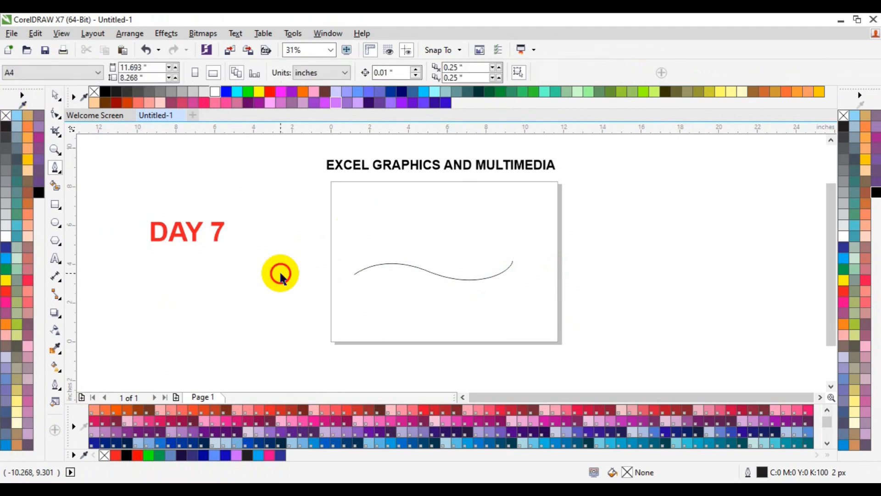
Select the wavy curve and centre it on the page
key("space")
left_click(463, 277)
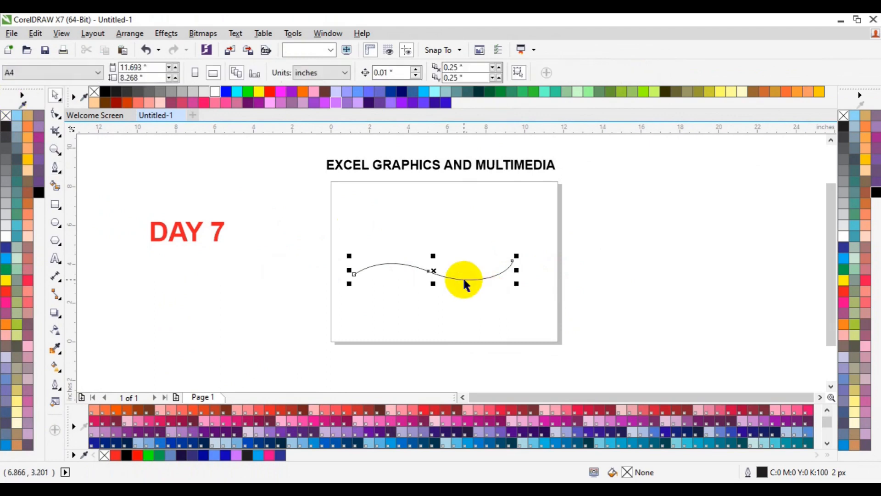
key("p")
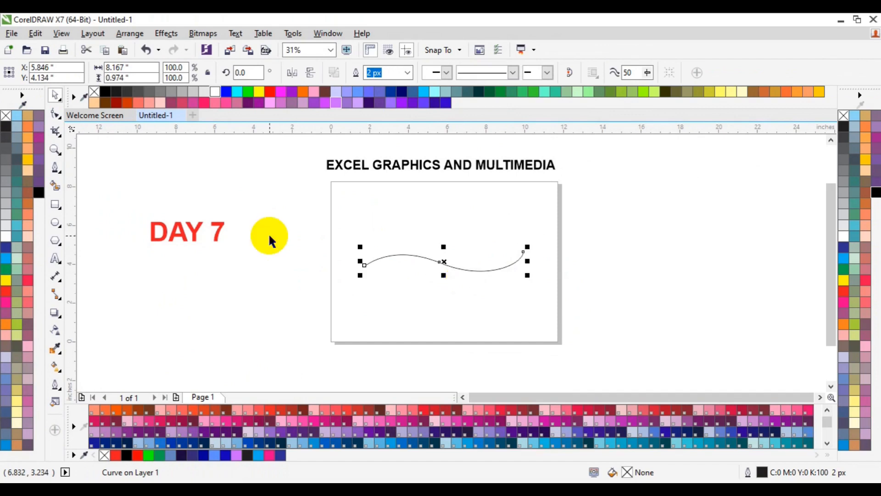
Add the artistic text "excel graphics and multimedia" in the empty area beside the page, below "DAY 7"
left_click(55, 260)
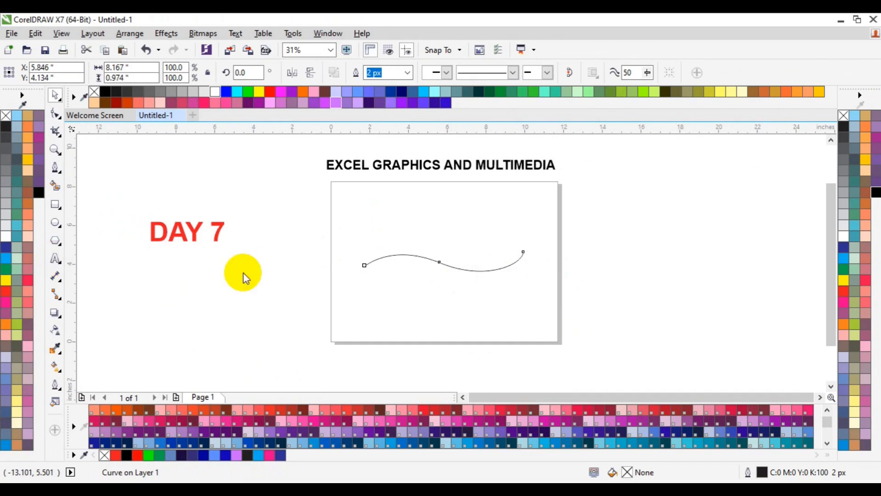
left_click(232, 297)
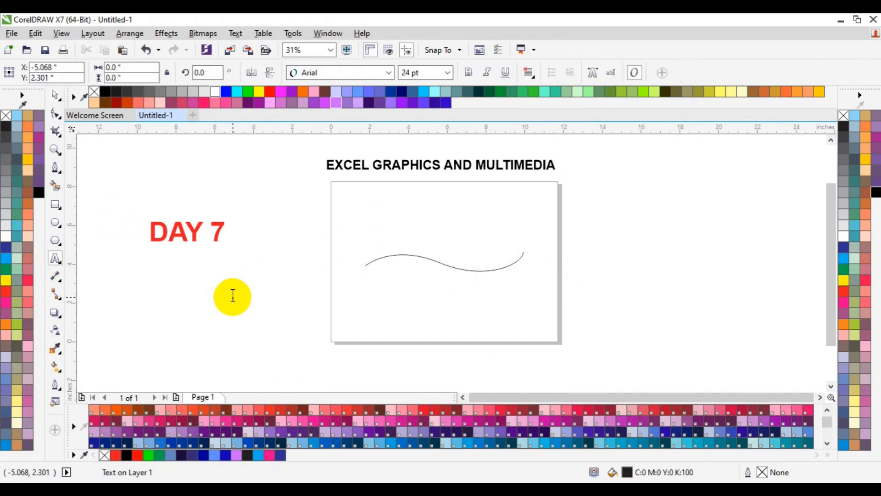
type("Excel")
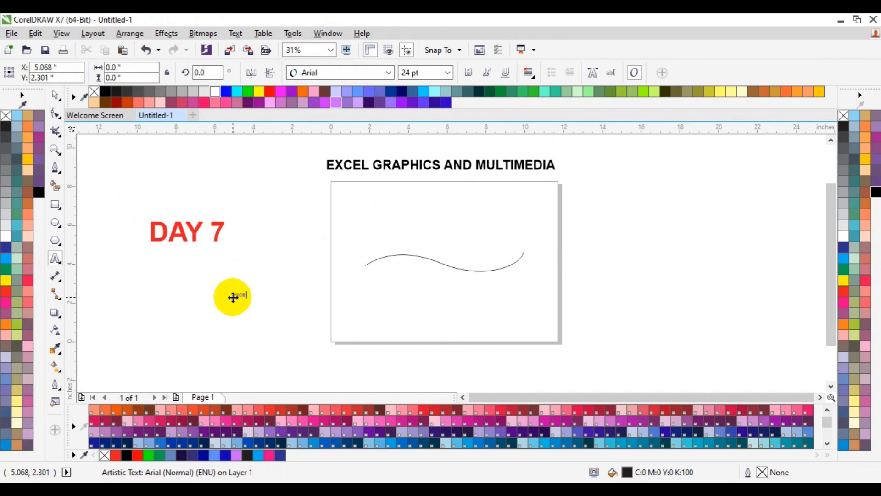
type(" gr")
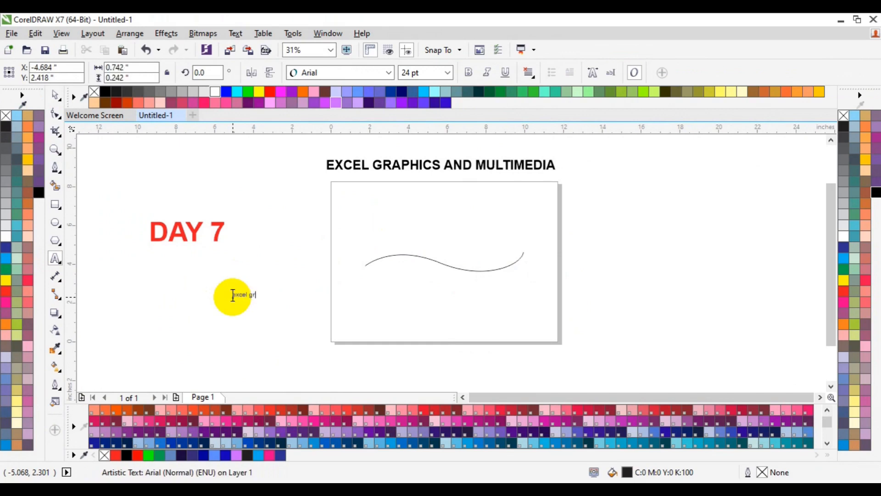
type("aphi")
key("Escape")
type("cs and")
key("Escape")
type("multimedia")
Set the whole new text line to 48 pt and change its case to Title Case
key("ctrl+a")
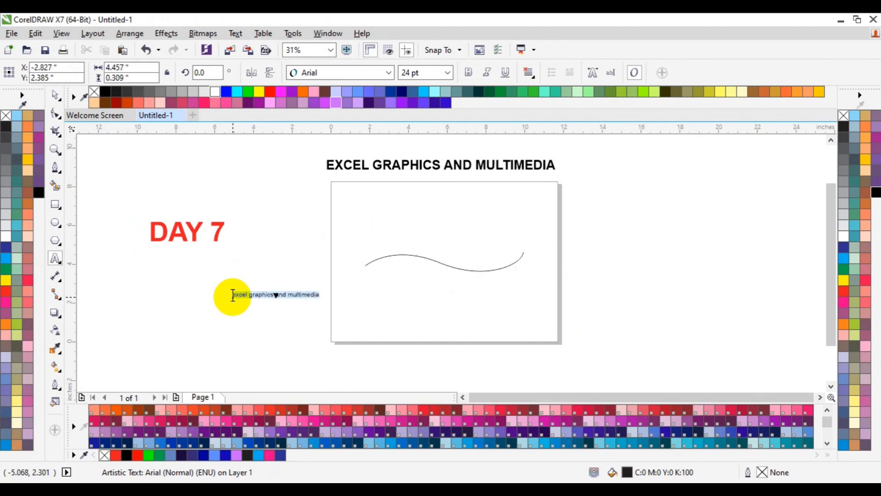
left_click(448, 73)
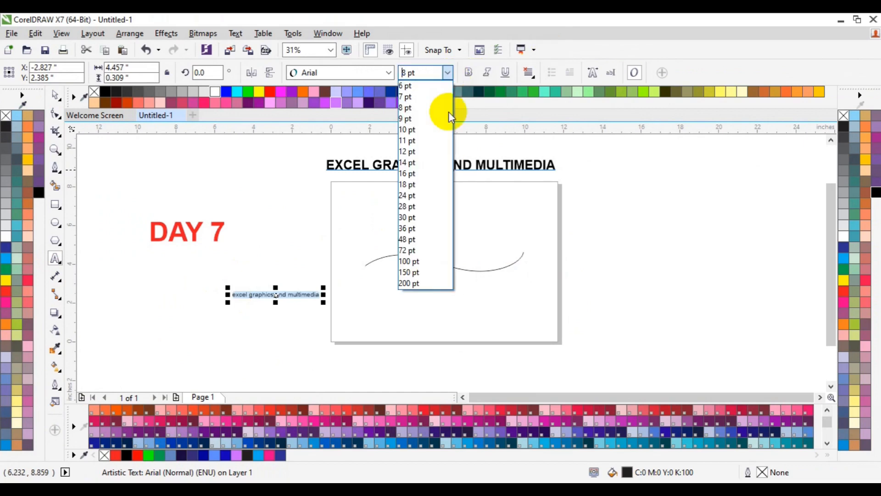
left_click(425, 239)
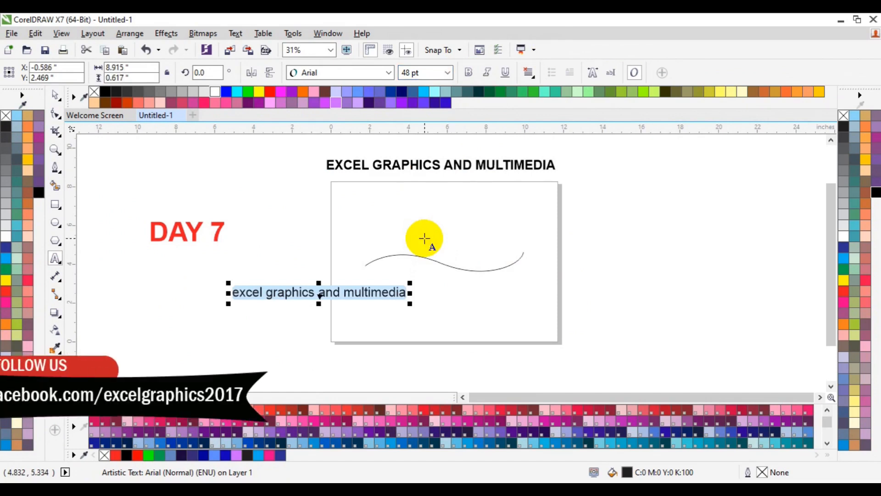
key("shift+F3")
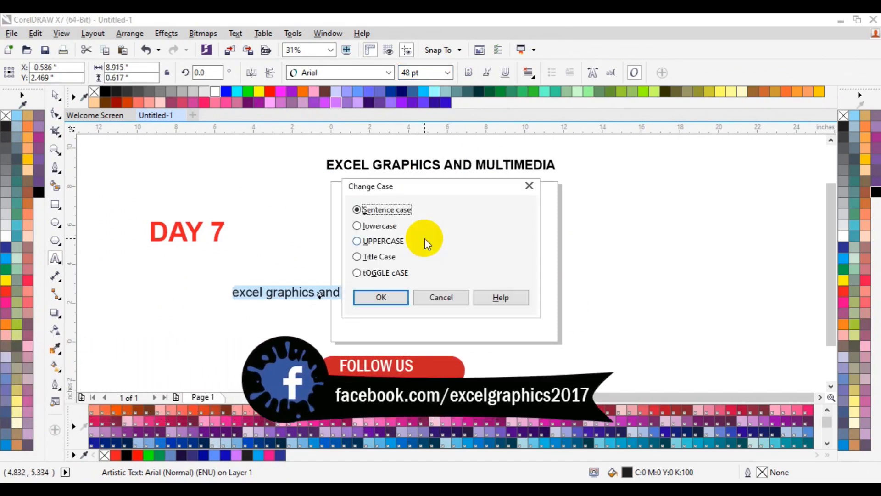
left_click(357, 256)
left_click(379, 297)
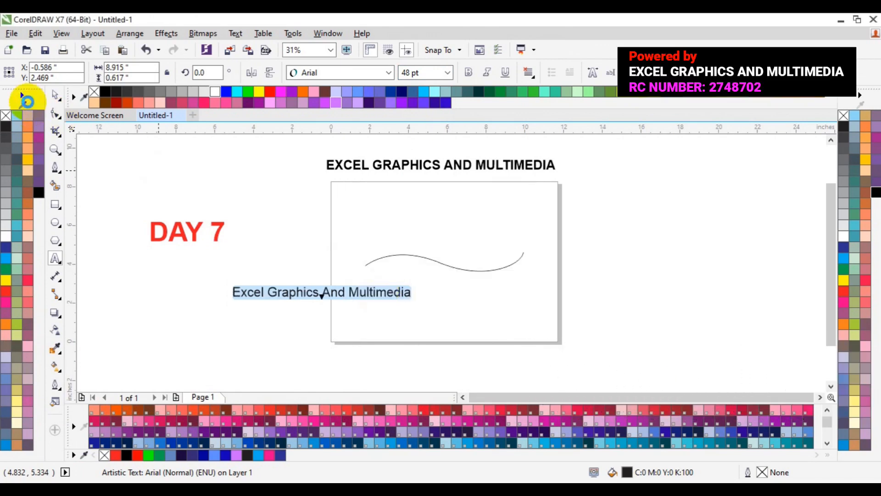
Move the text onto the page just beneath the curve, and scale the curve from its centre to about 8.94 inches wide
left_click(56, 95)
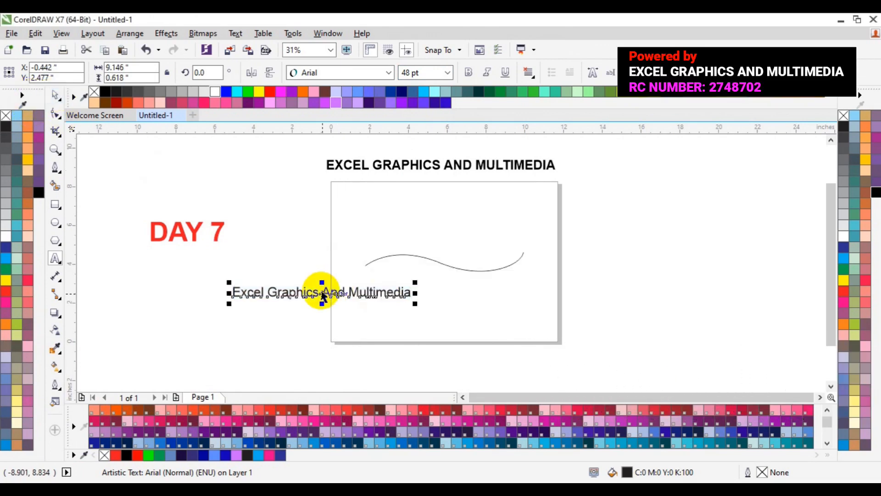
left_click_drag(322, 292, 440, 296)
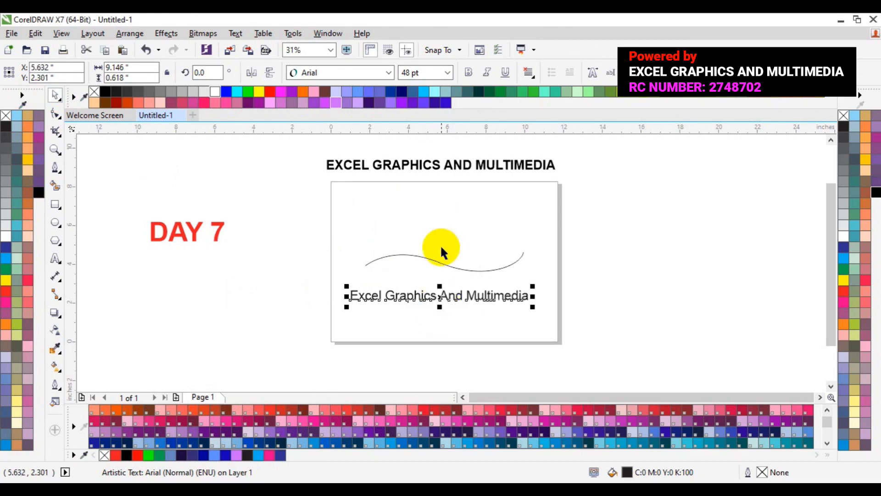
left_click(452, 268)
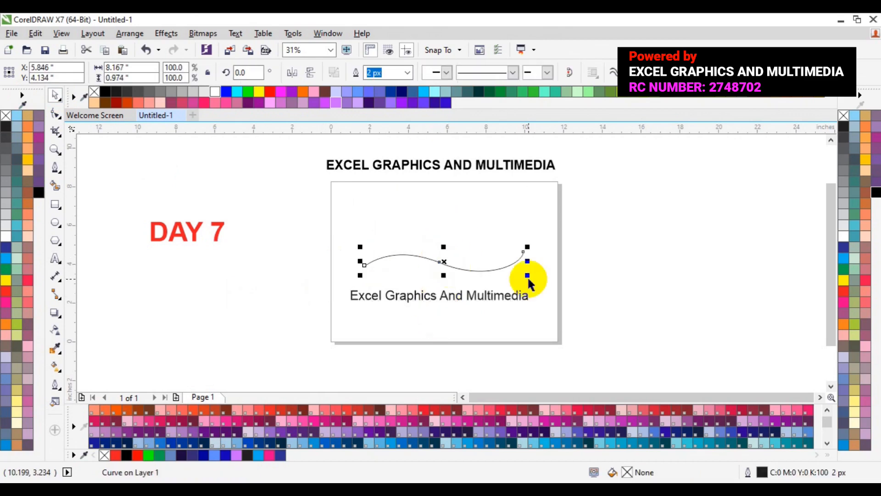
left_click_drag(528, 276, 544, 282)
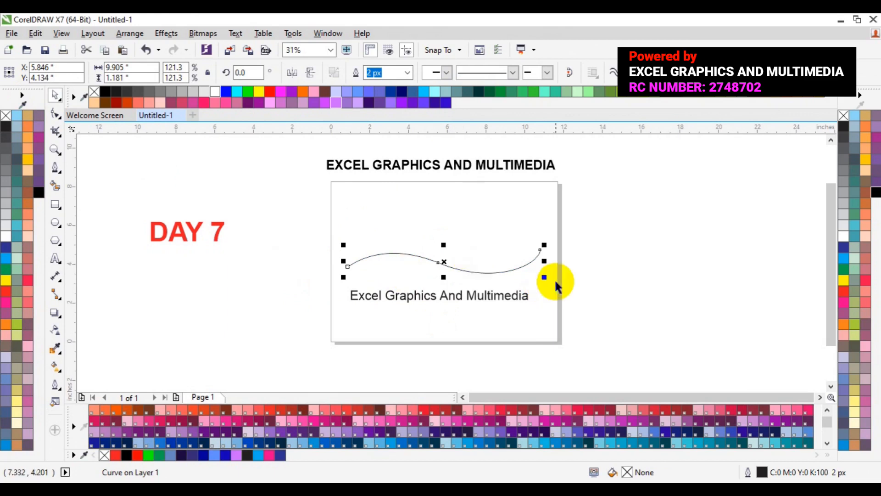
left_click_drag(544, 276, 541, 274)
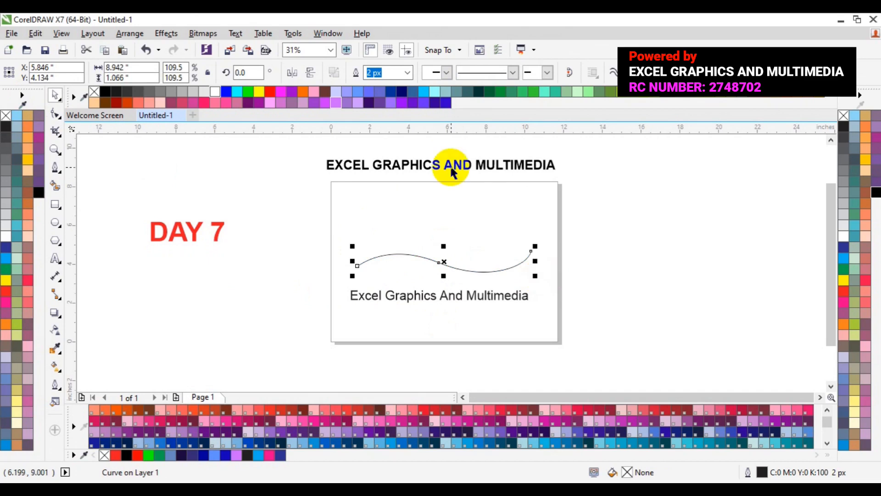
Fit the "Excel Graphics And Multimedia" text to the wavy curve, starting at the curve's left end
left_click(431, 296)
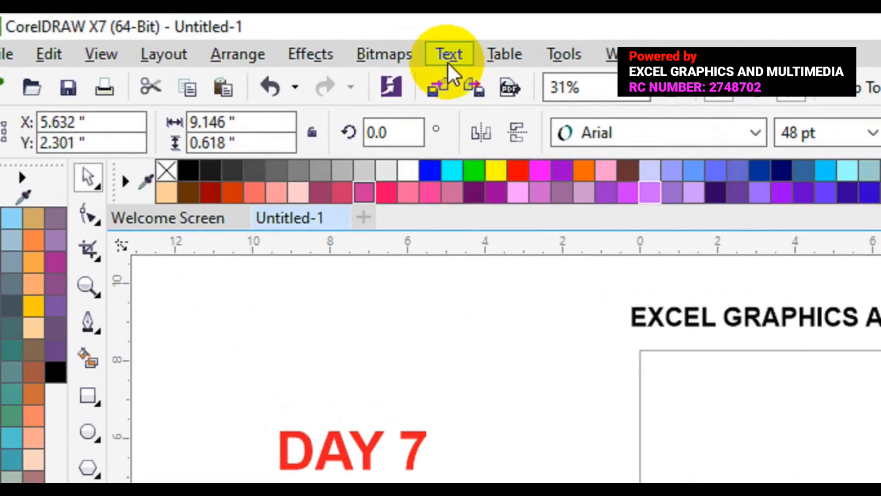
left_click(447, 55)
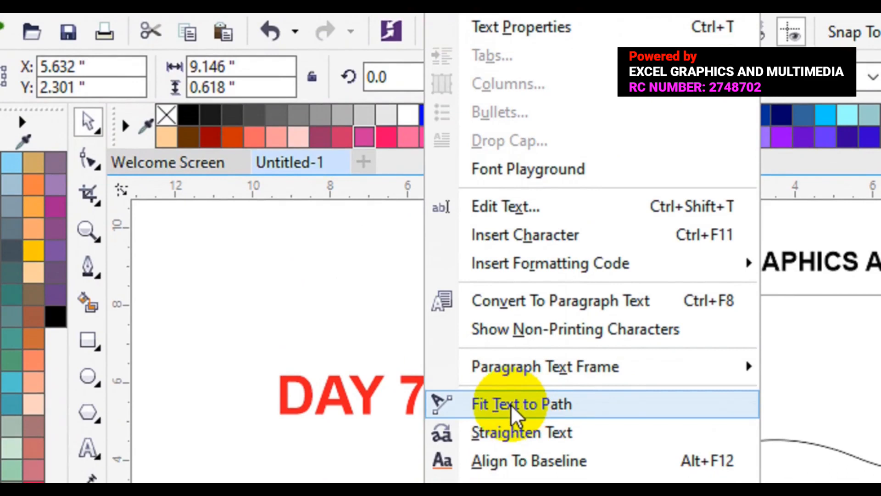
left_click(496, 448)
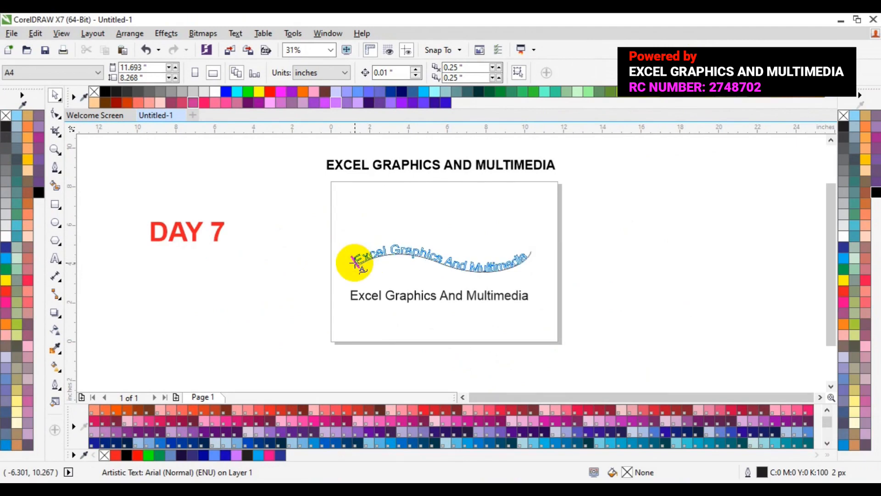
left_click(354, 262)
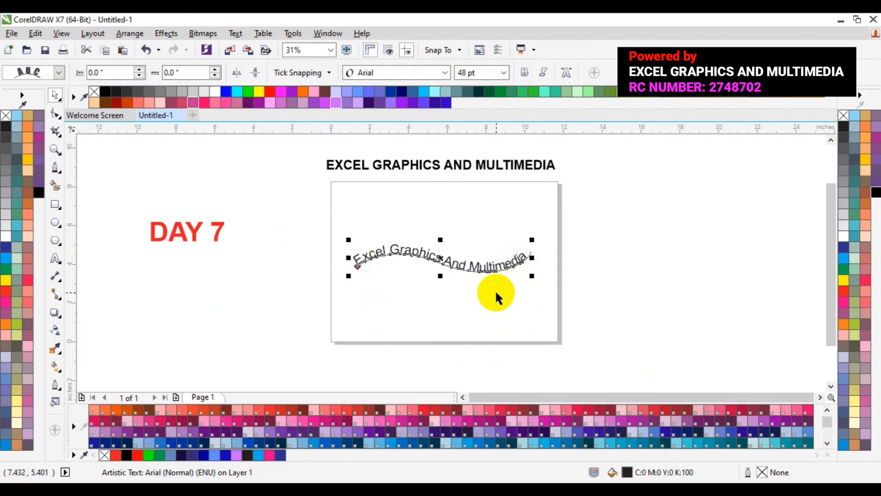
Set the path text's offset along the curve to 0.2 inches and fill the text with red
left_click(55, 150)
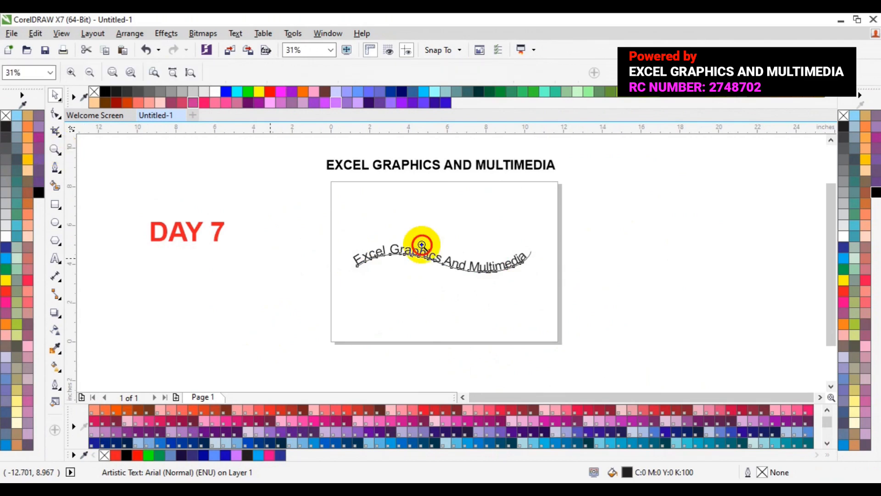
left_click(443, 254)
left_click(55, 95)
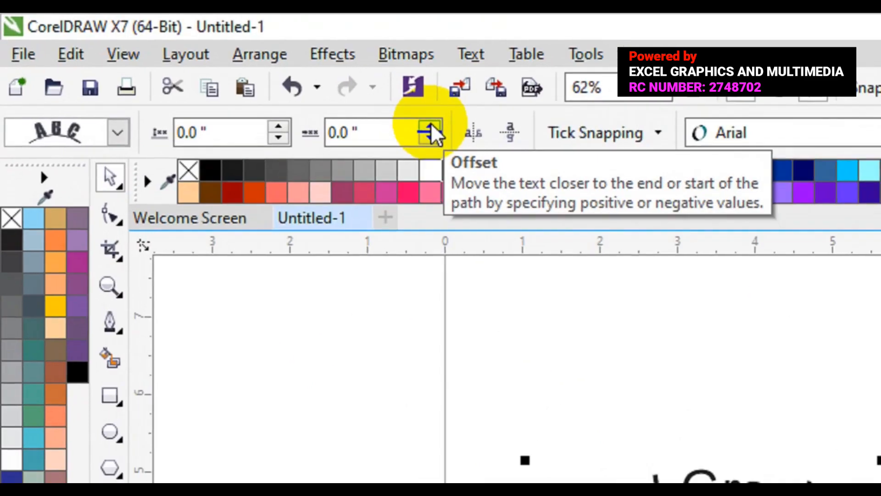
left_click(430, 129)
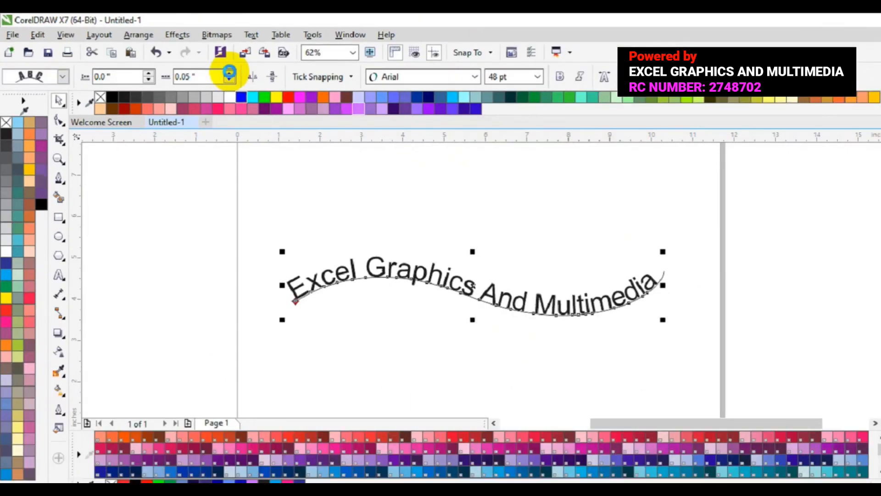
left_click(229, 73)
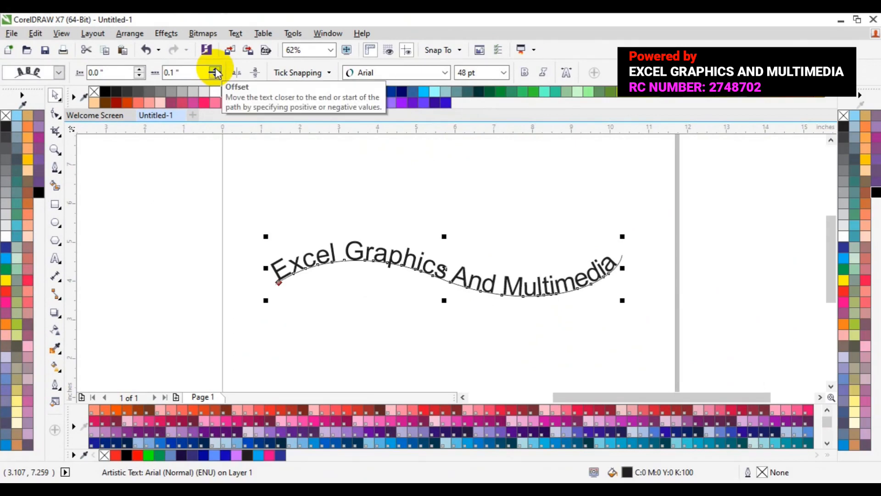
left_click(215, 70)
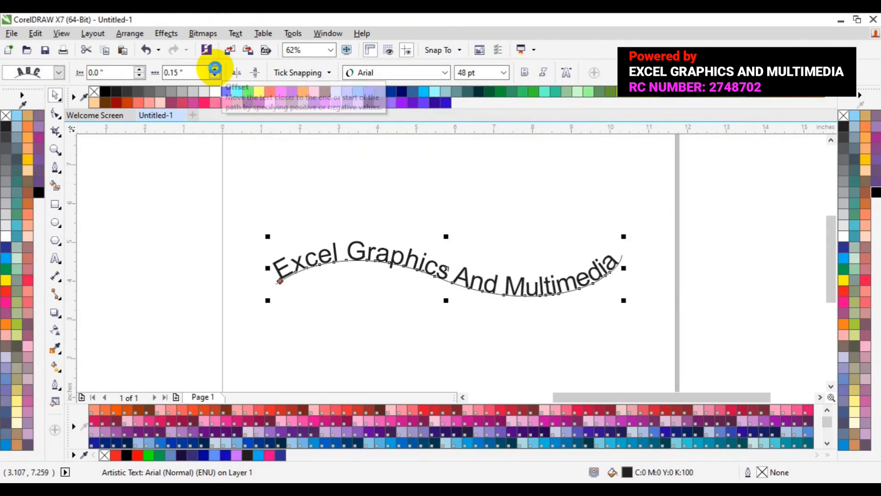
left_click(214, 69)
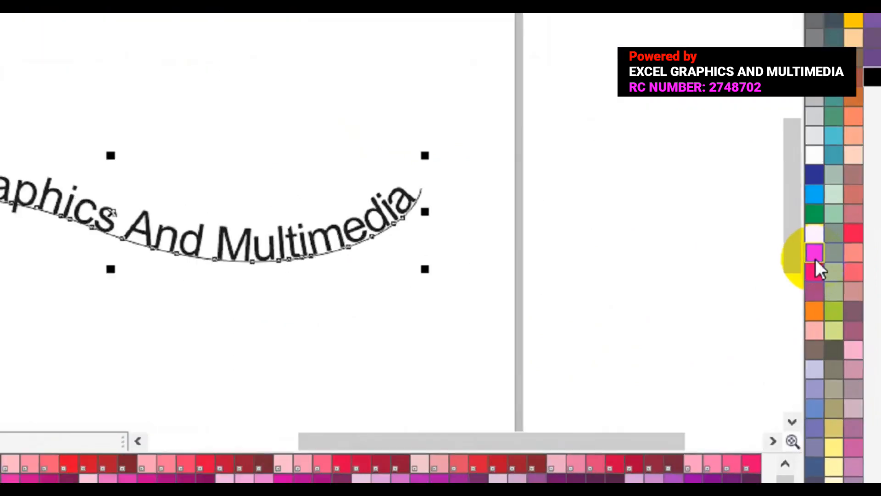
left_click(830, 274)
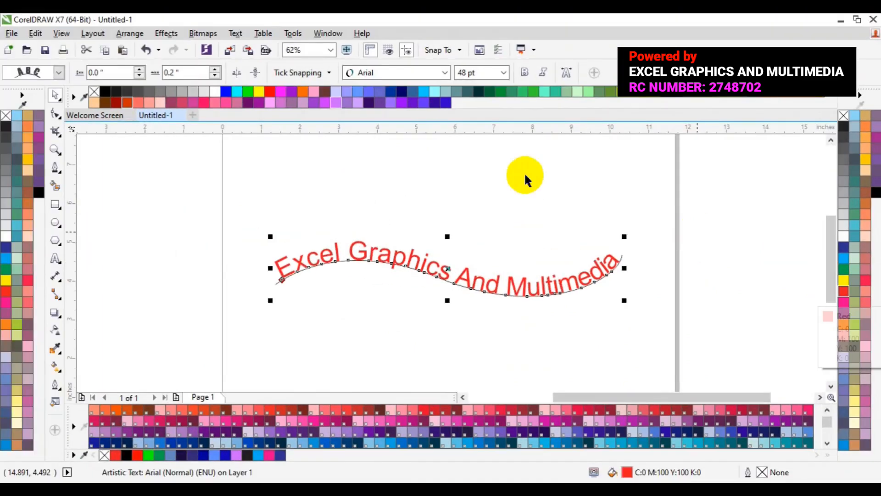
Set the path text's font to Roboto Medium and its orientation to the third preset, with upright letters skewed along the curve
left_click(445, 73)
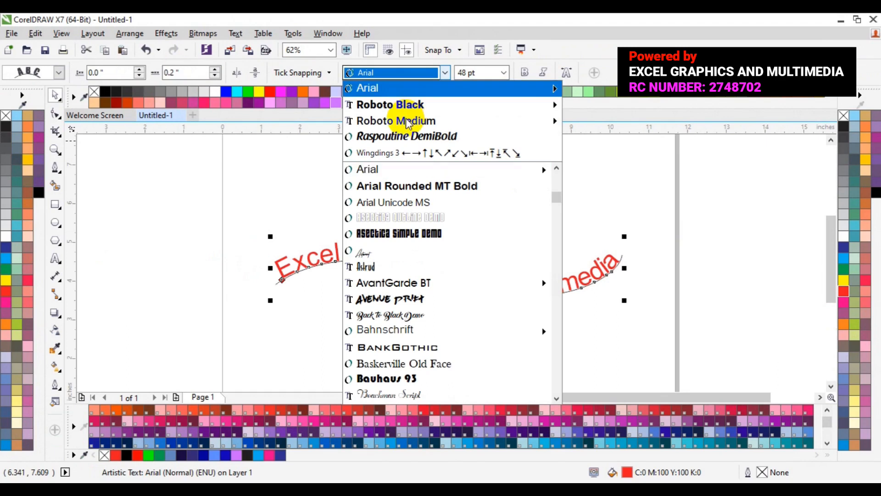
mouse_move(408, 124)
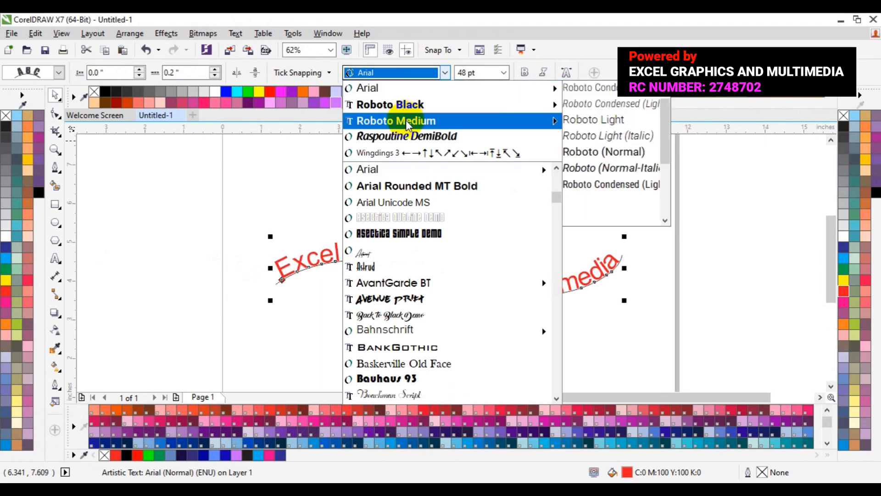
left_click(405, 120)
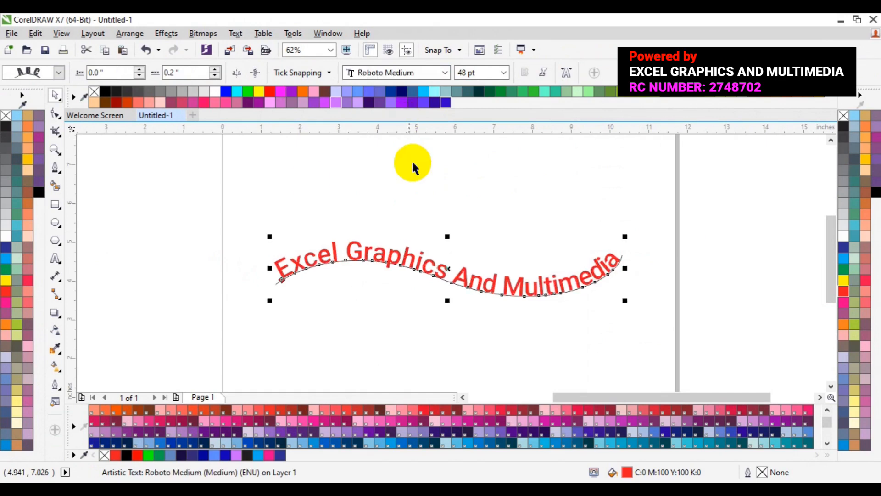
left_click(59, 73)
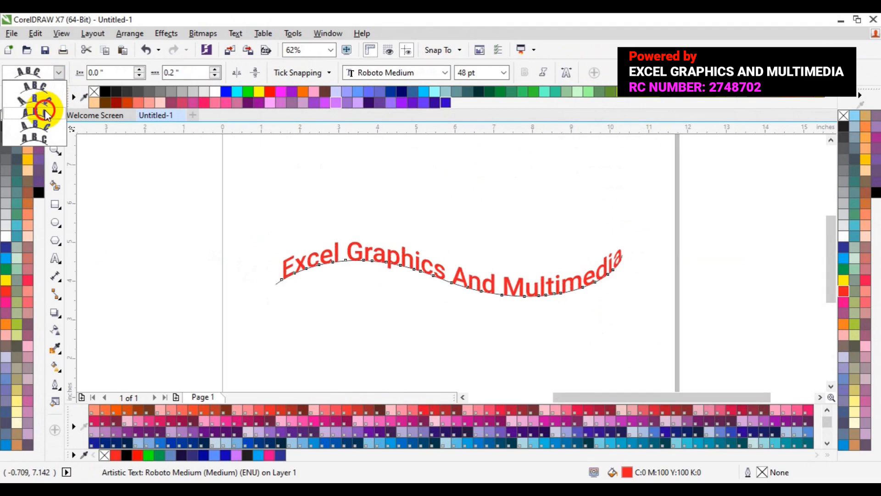
left_click(46, 113)
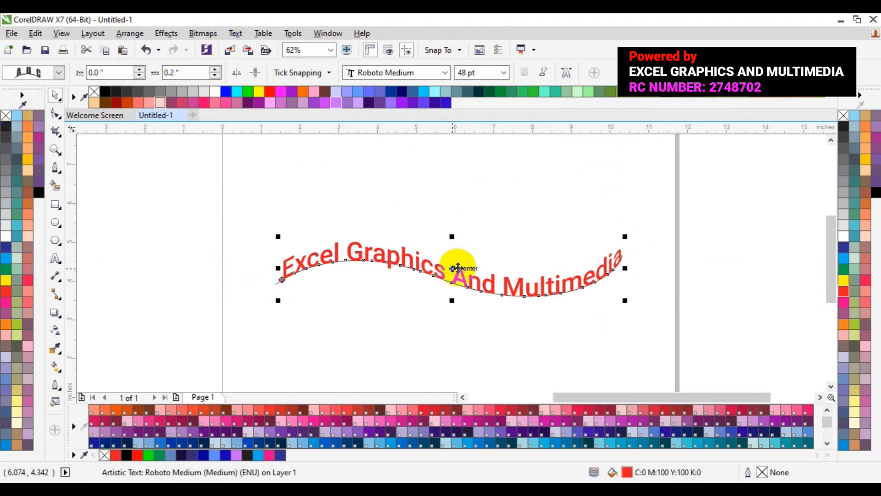
Try to move the fitted text up and away from its curve, and undo the move
left_click(533, 232)
left_click_drag(533, 232, 536, 233)
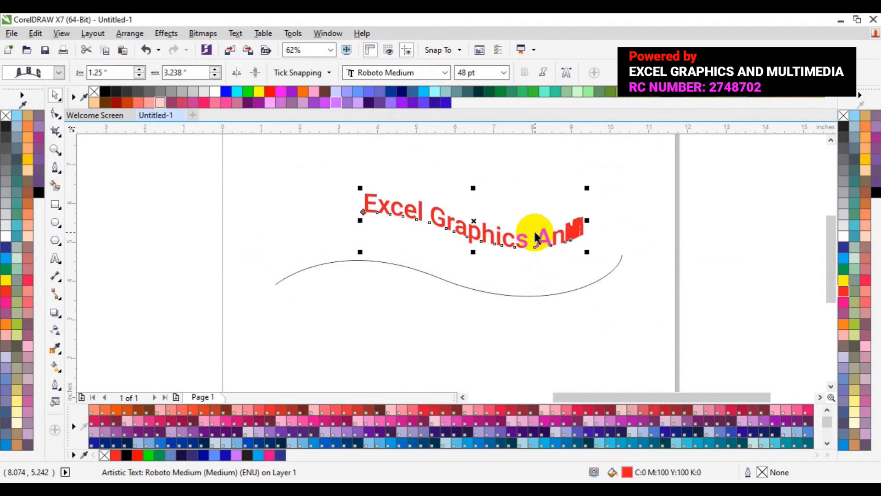
key("ctrl+z")
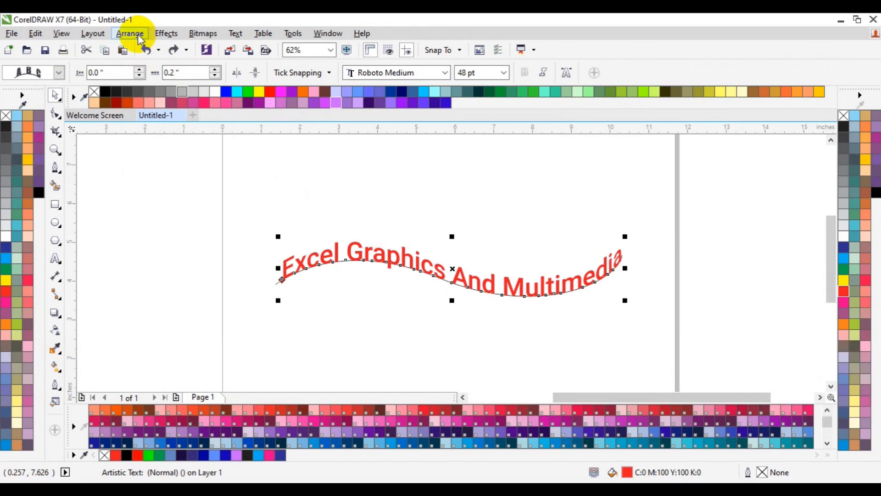
key("F3")
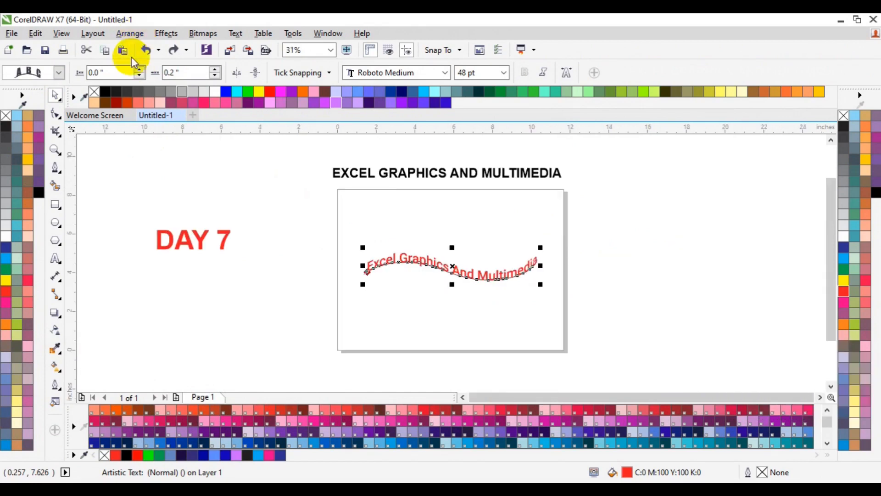
left_click(55, 149)
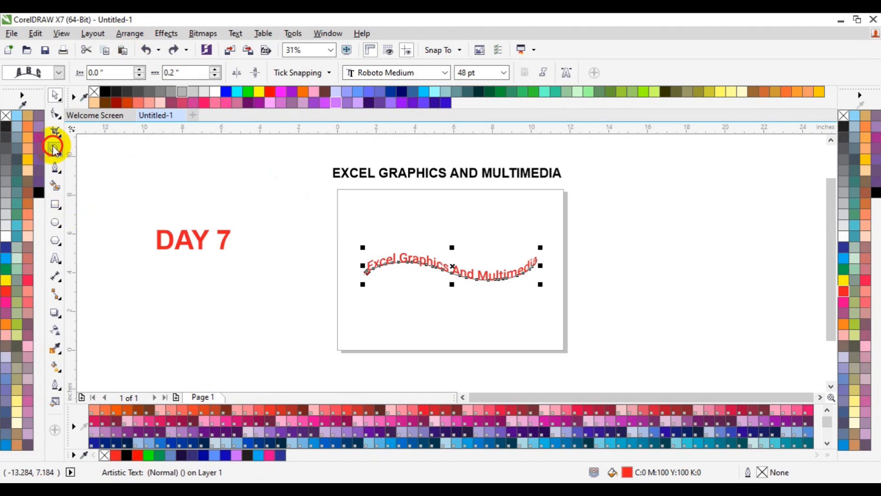
left_click(482, 272)
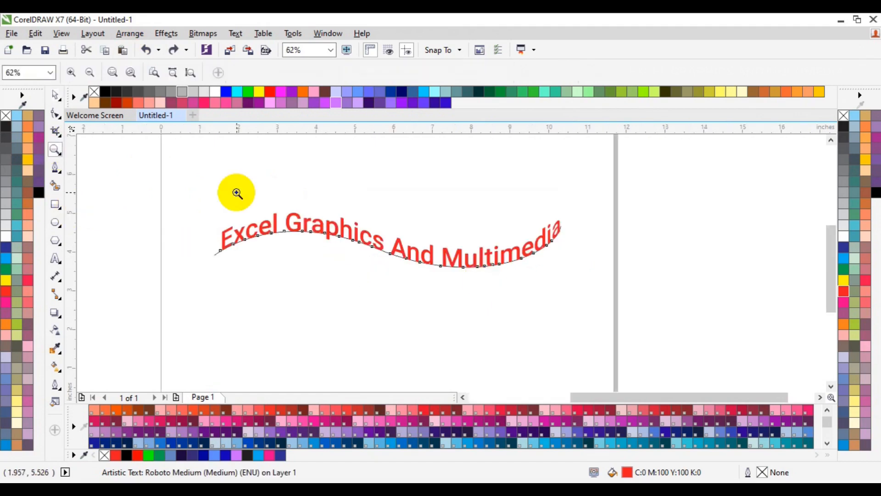
left_click(55, 95)
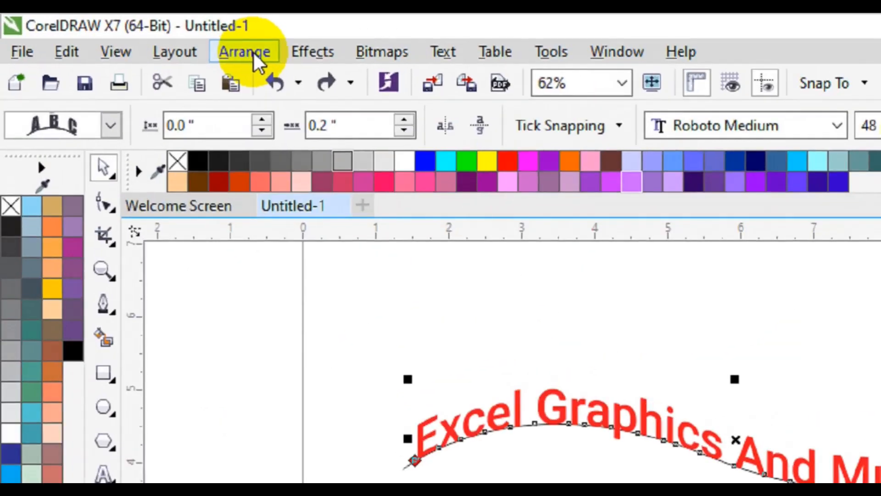
left_click(133, 34)
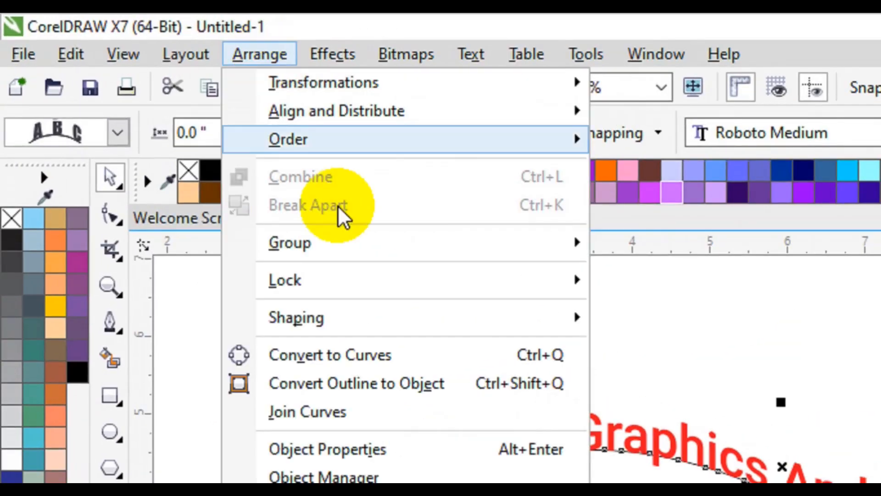
mouse_move(308, 139)
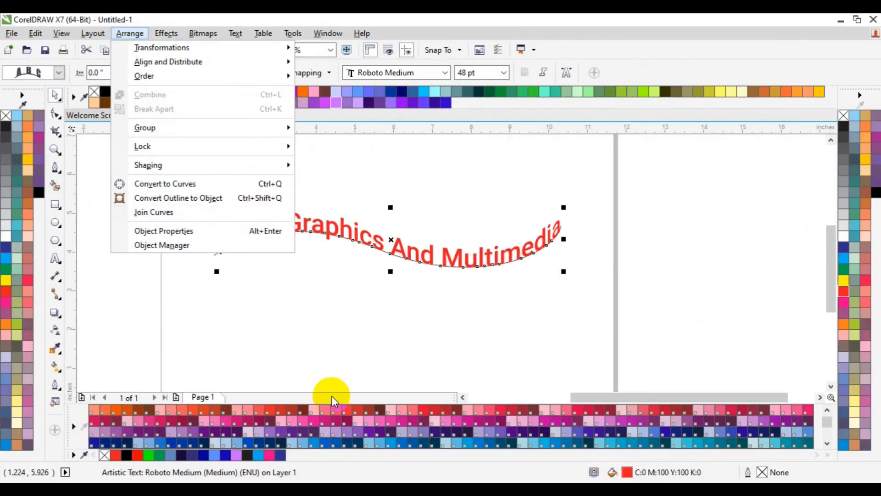
left_click(322, 331)
left_click(248, 305)
Select the curve with its fitted text as one object and break the text apart from the path
left_click(232, 236)
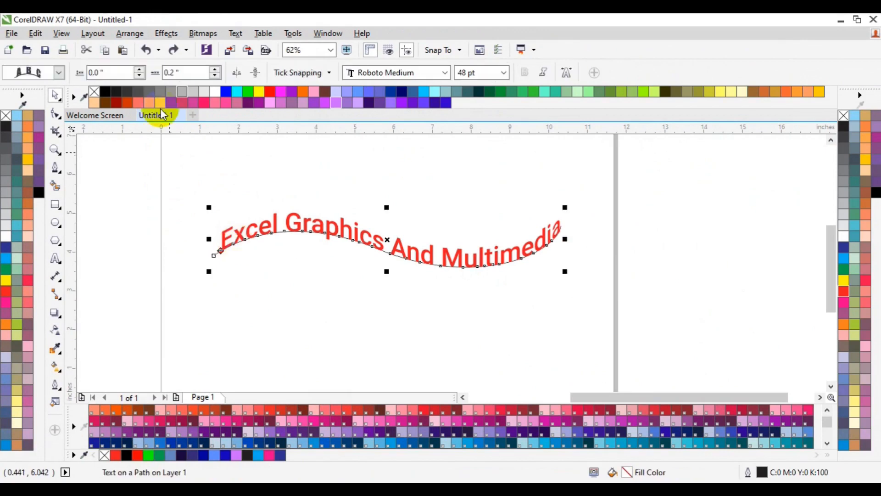
left_click(135, 37)
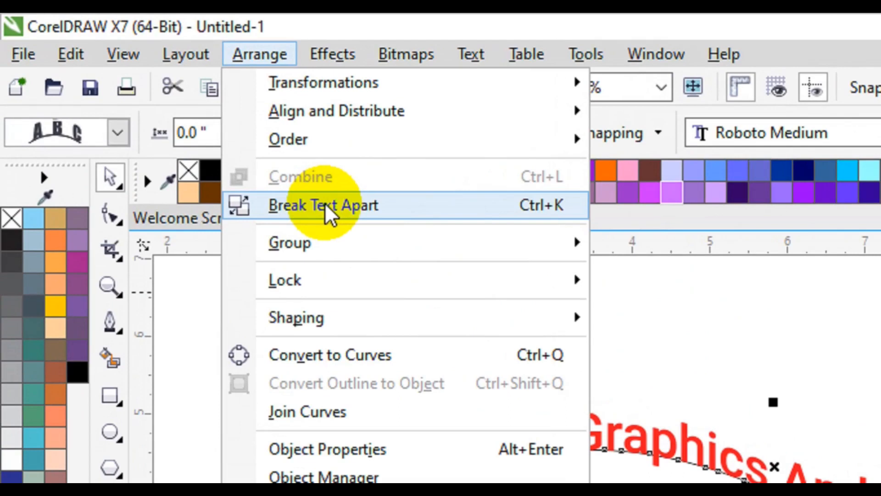
left_click(366, 211)
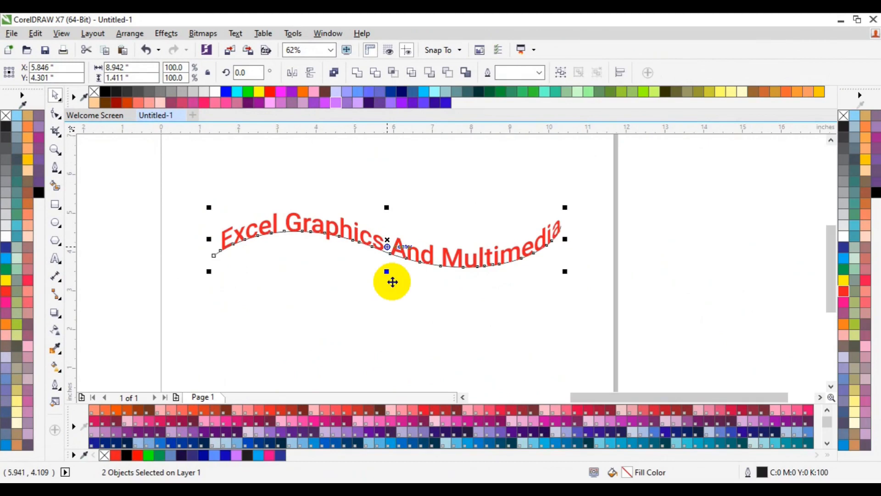
left_click(393, 299)
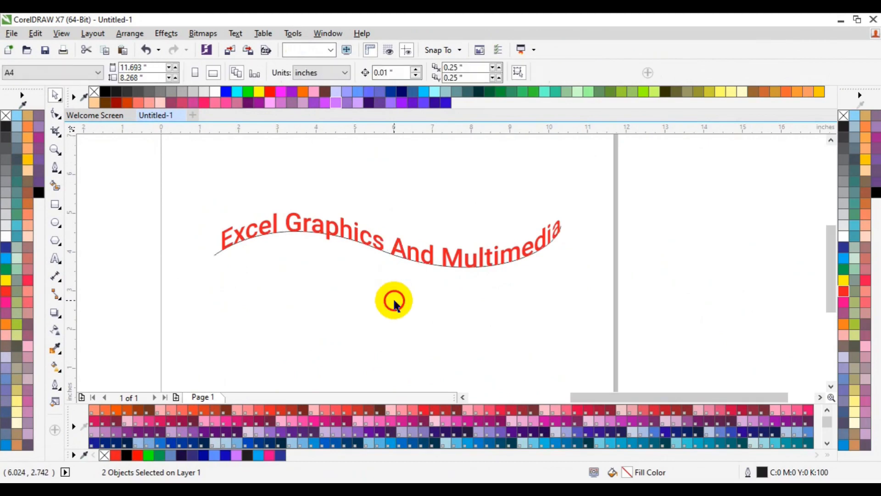
Move the separated red text about 1.2 inches up above the curve and delete the curve
left_click(377, 248)
left_click_drag(377, 246, 386, 201)
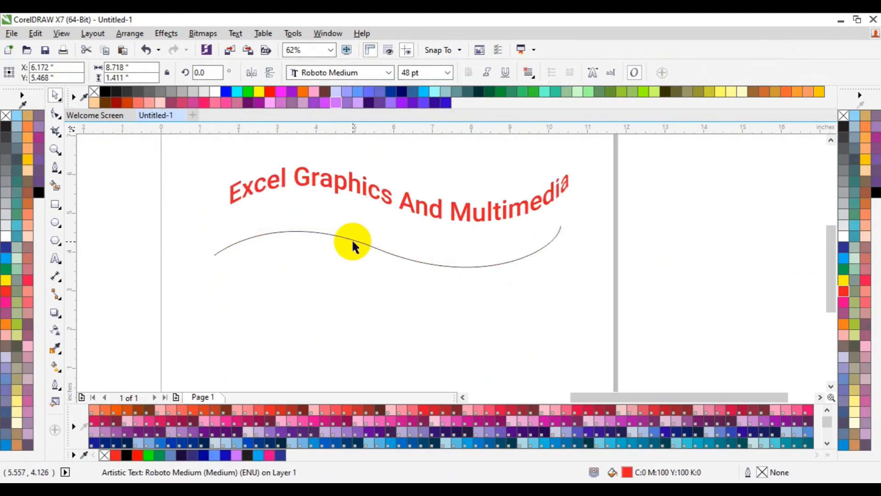
left_click(399, 256)
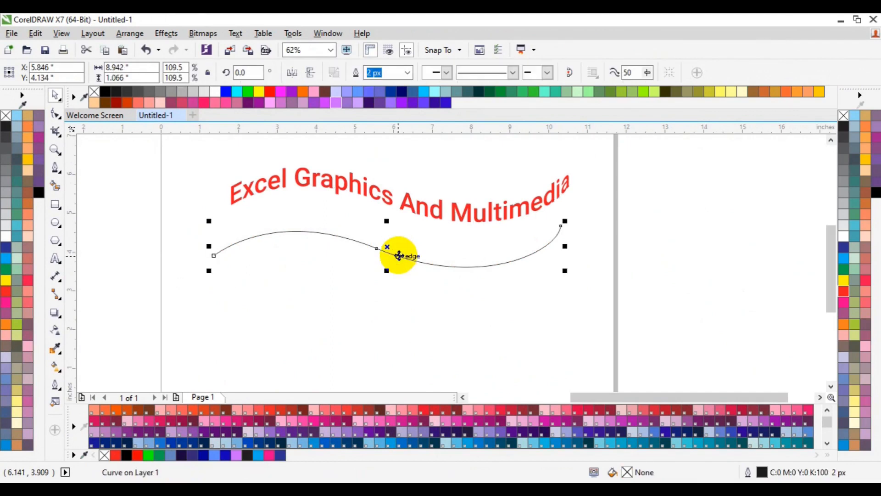
key("Delete")
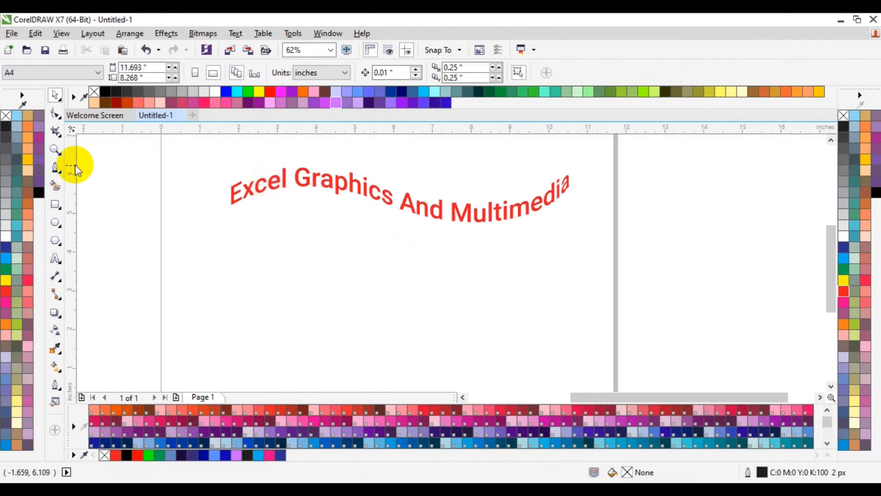
Move the red wavy text off the page into the empty area just beyond its right edge
left_click(55, 150)
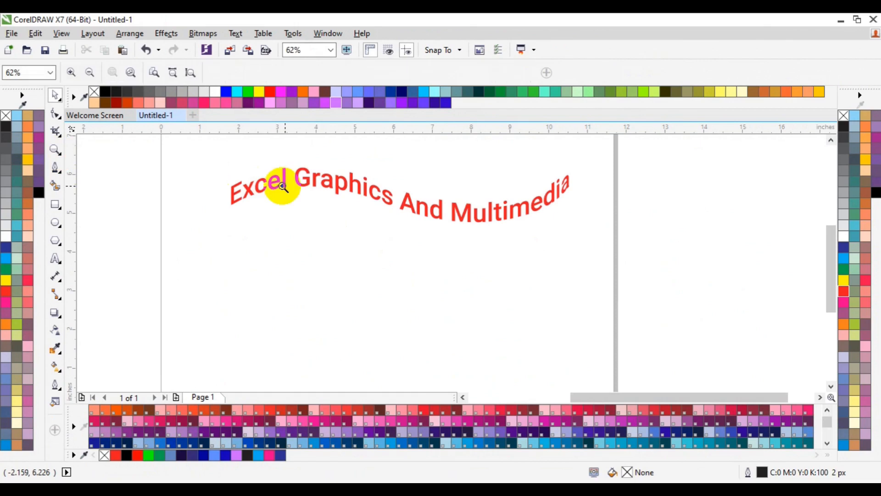
left_click(90, 73)
left_click(54, 97)
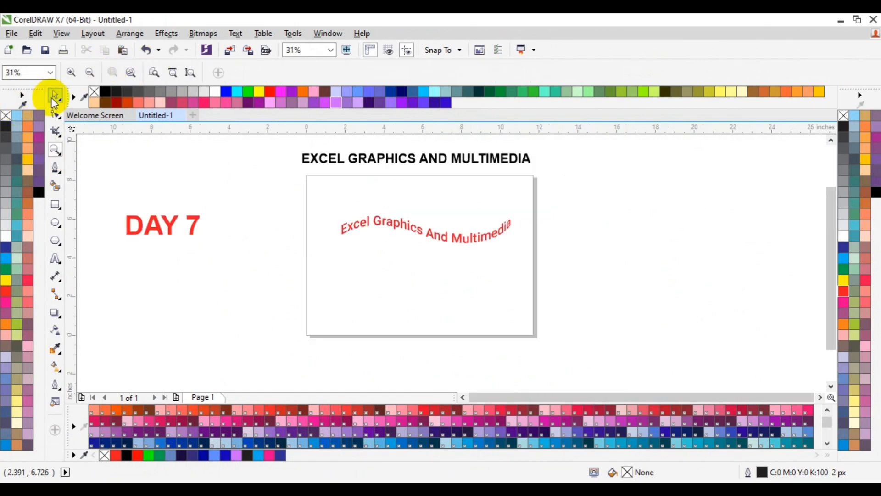
left_click(387, 224)
left_click(386, 224)
left_click_drag(385, 225, 581, 232)
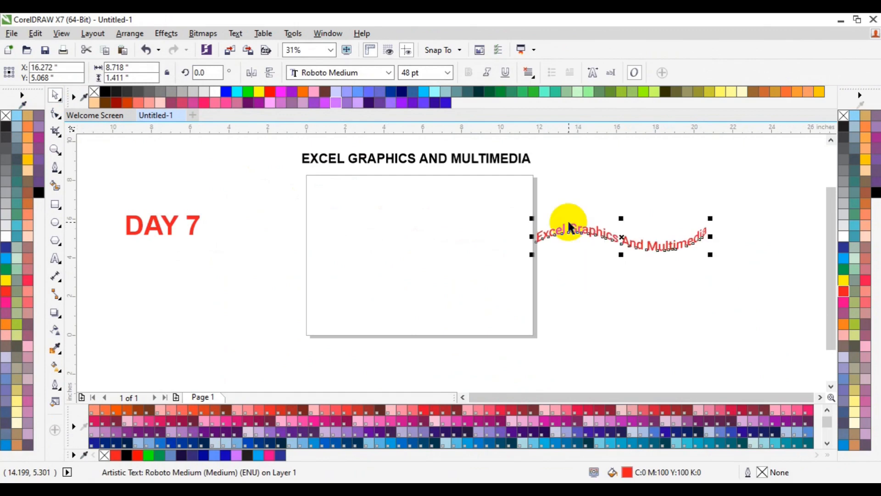
left_click(588, 232)
left_click_drag(589, 232, 606, 232)
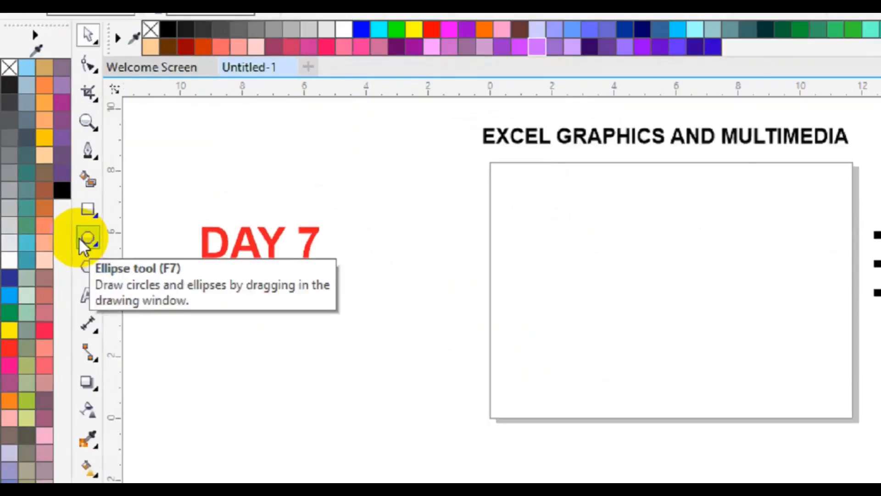
Draw a circle about 4.7 inches in diameter and centre it on the page
left_click(54, 225)
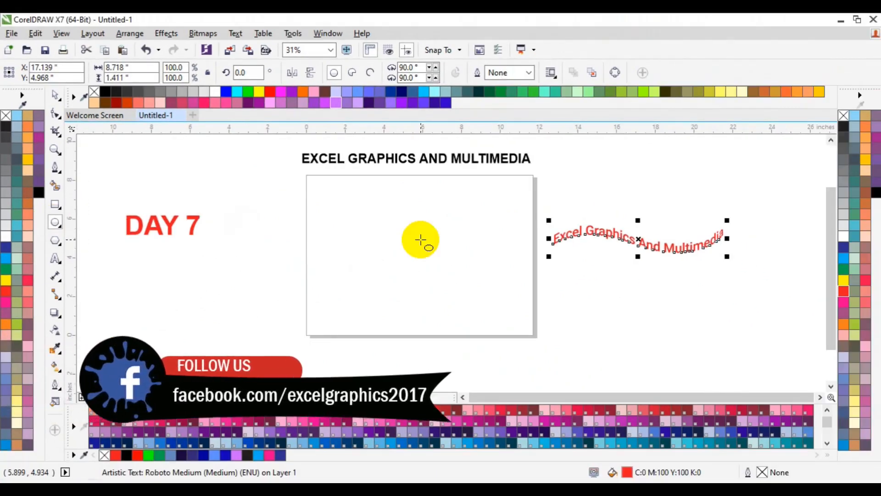
left_click_drag(447, 241, 512, 292)
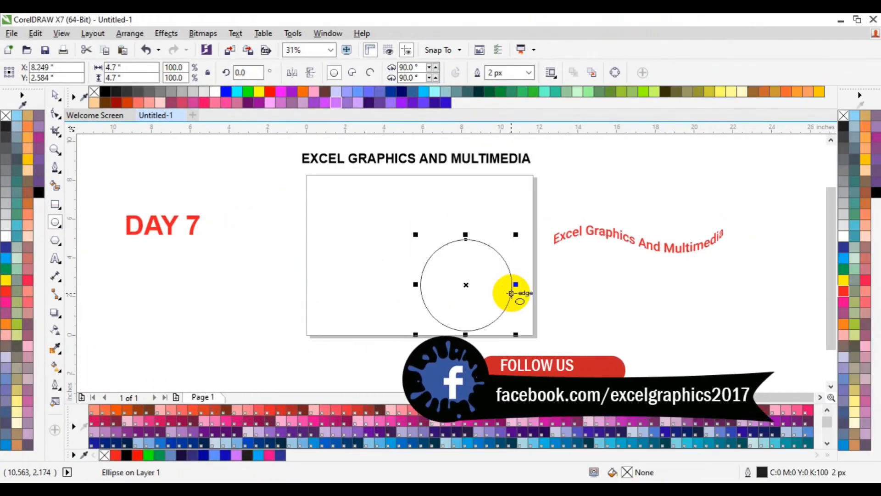
key("p")
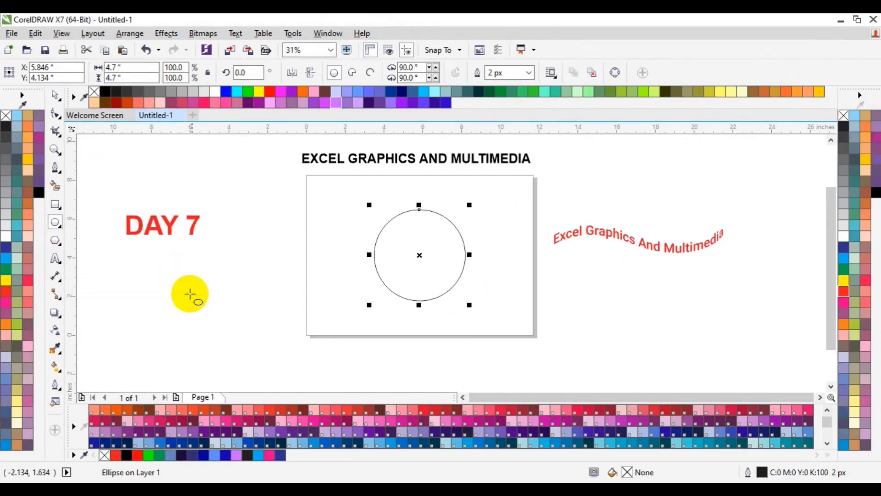
Add the artistic text "EXCEL GPHICS" in the empty area beneath "DAY 7" and select all of its characters
left_click(55, 260)
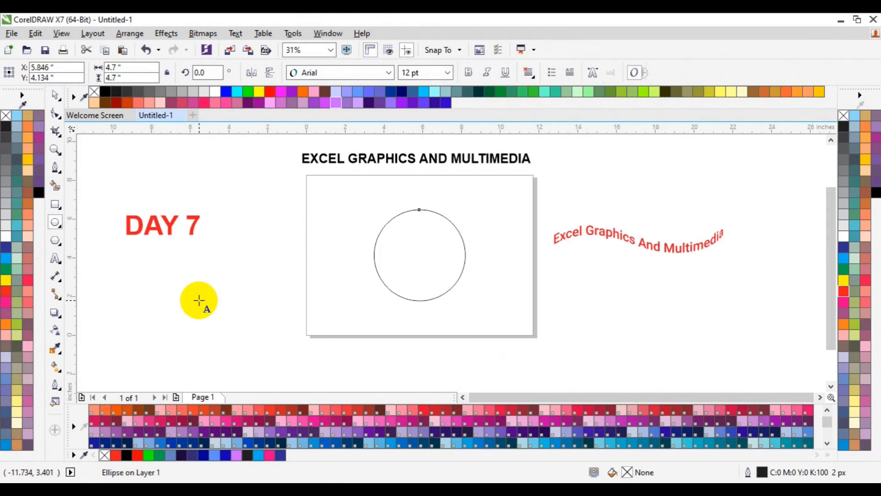
left_click(199, 300)
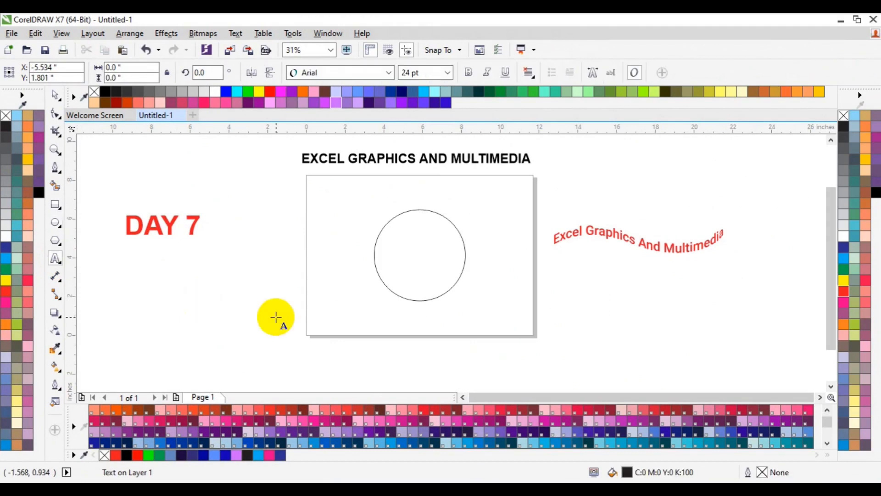
type("EXCEL")
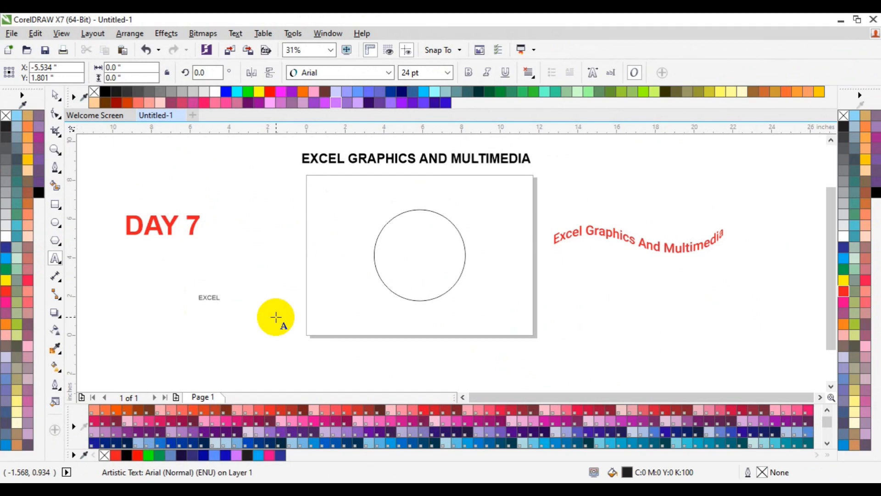
type(" GRAPHICS")
key("ctrl+a")
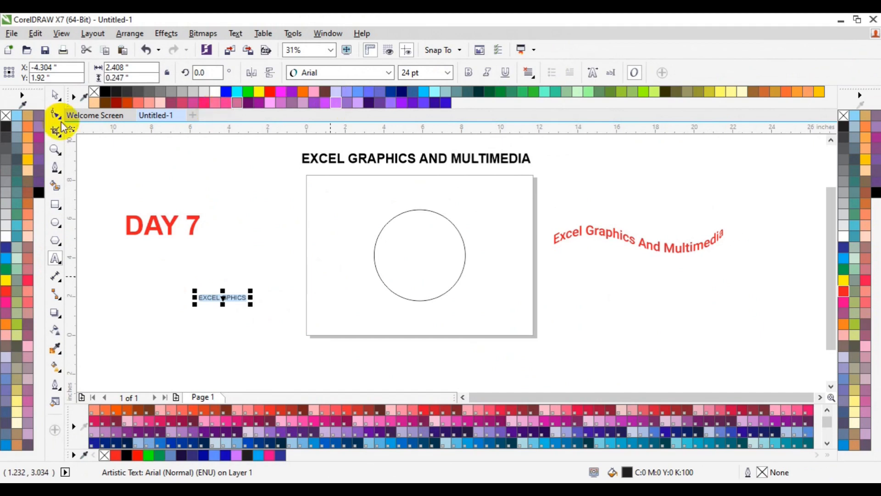
Correct the new text line to "EXCEL GRAPHICS" by inserting the missing letters "RA"
left_click(55, 149)
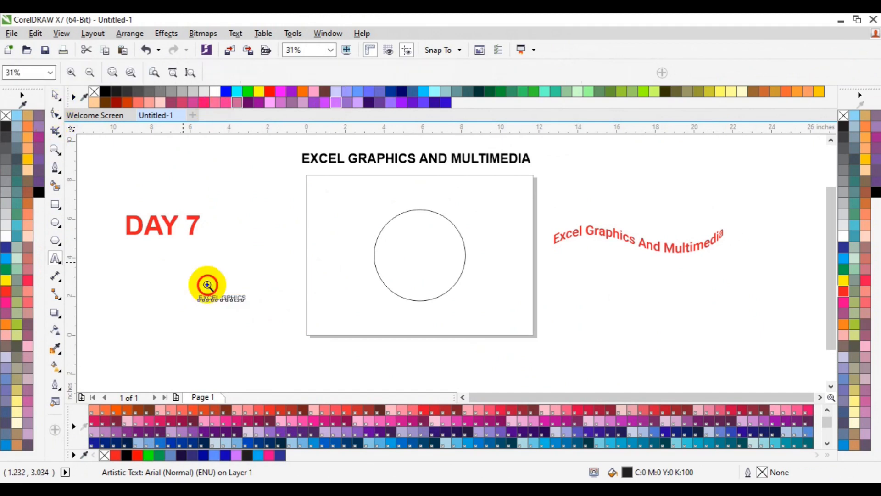
left_click(230, 299)
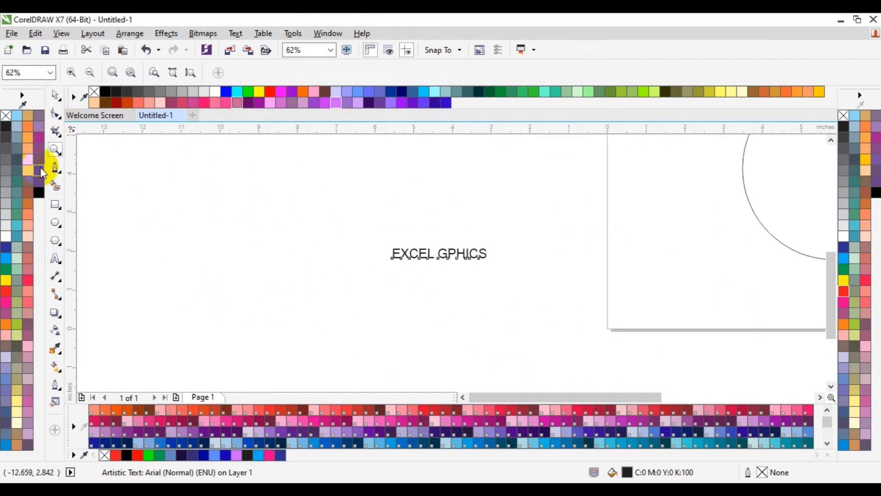
left_click(54, 260)
left_click(449, 255)
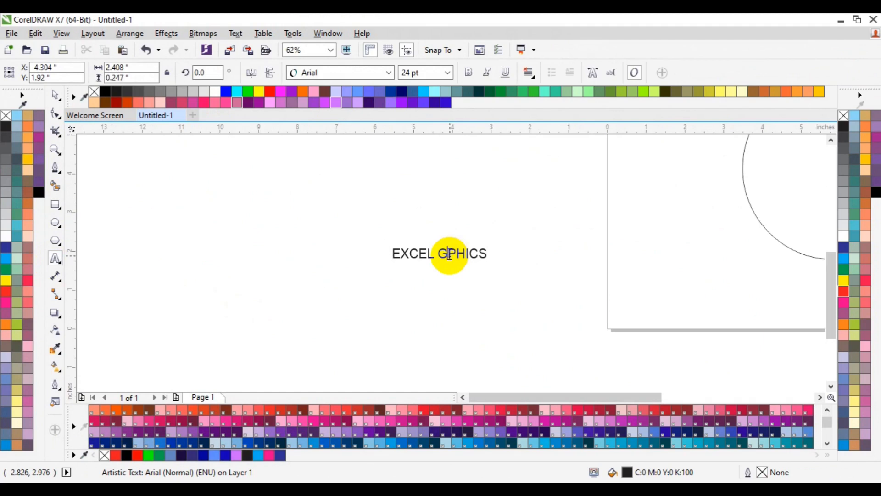
type("RA")
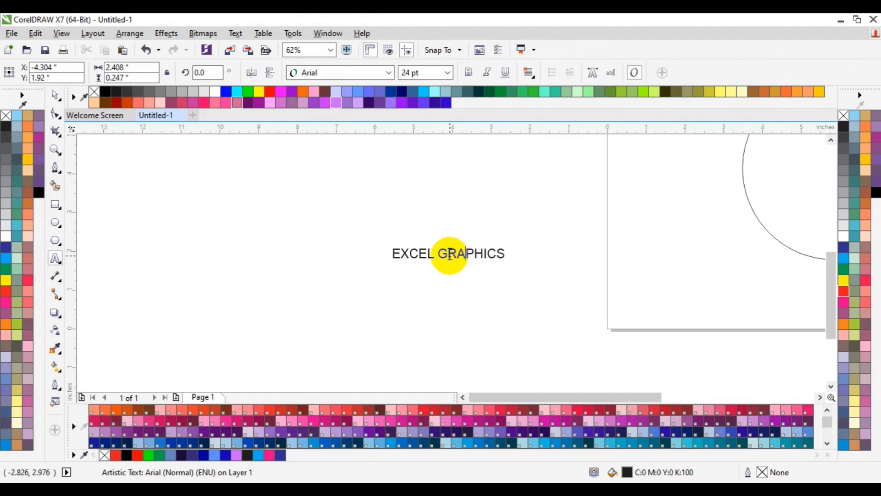
Set the entire "EXCEL GRAPHICS" text line to a font size of 48 pt
key("ctrl+a")
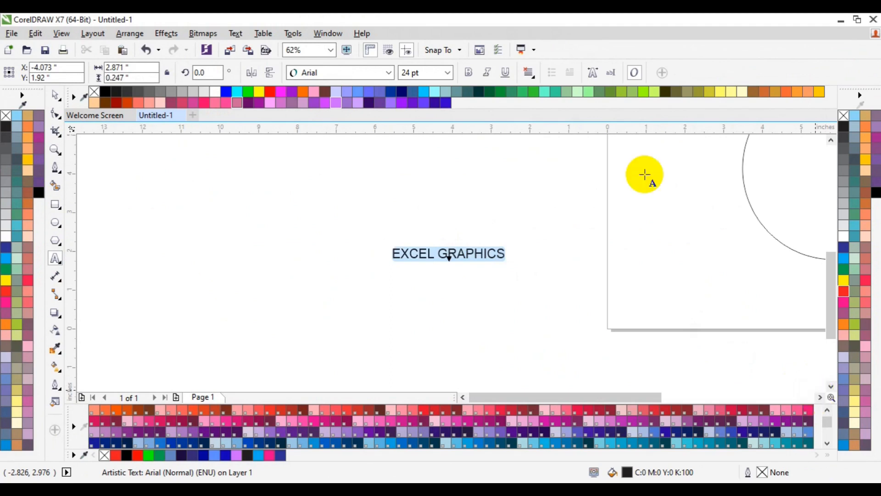
left_click(448, 74)
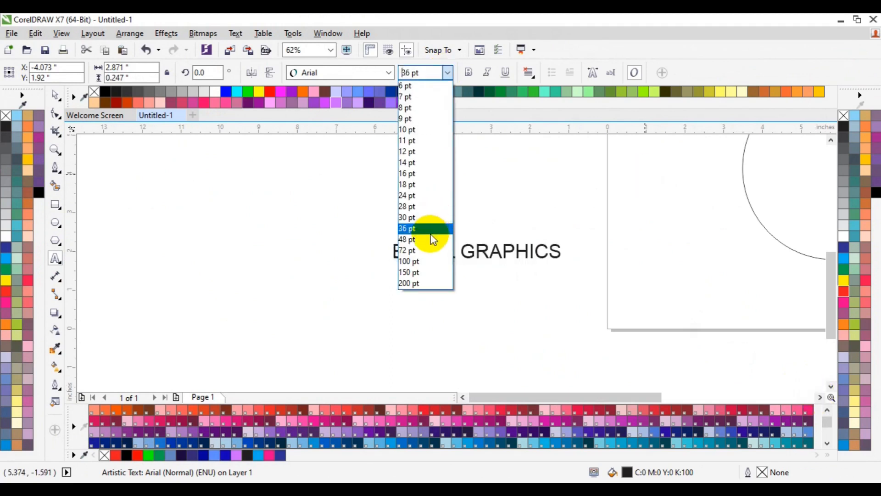
left_click(429, 239)
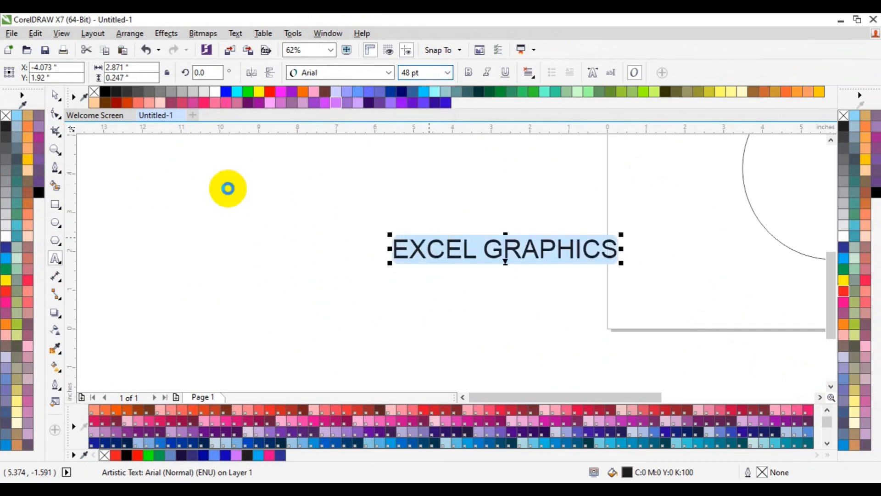
Fit the "EXCEL GRAPHICS" text to the outside of the circle, centred over its upper arc
left_click(54, 153)
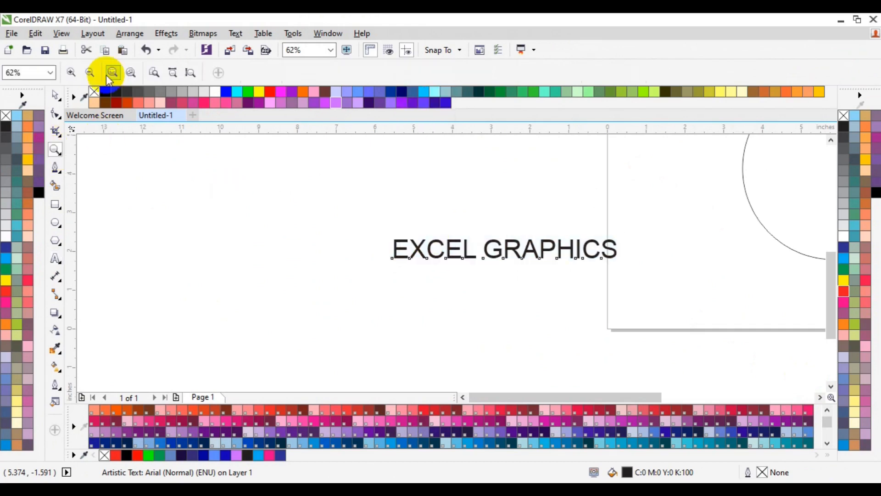
left_click(96, 72)
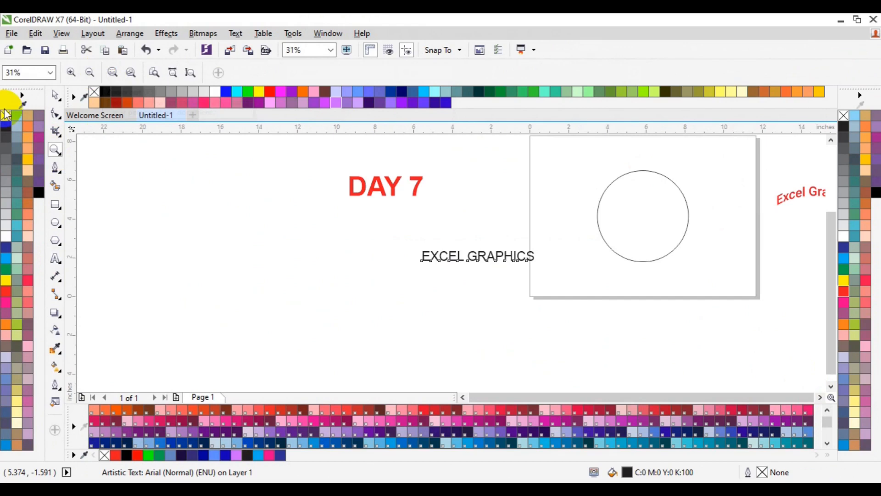
left_click(53, 95)
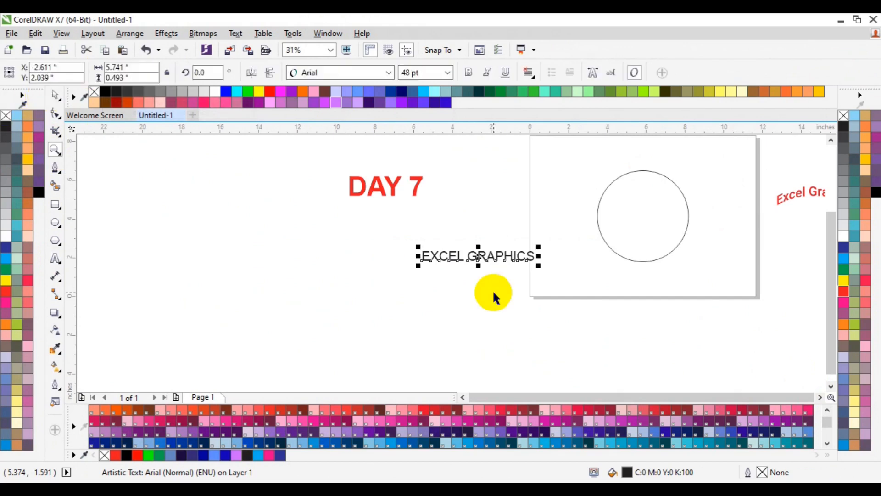
left_click(821, 397)
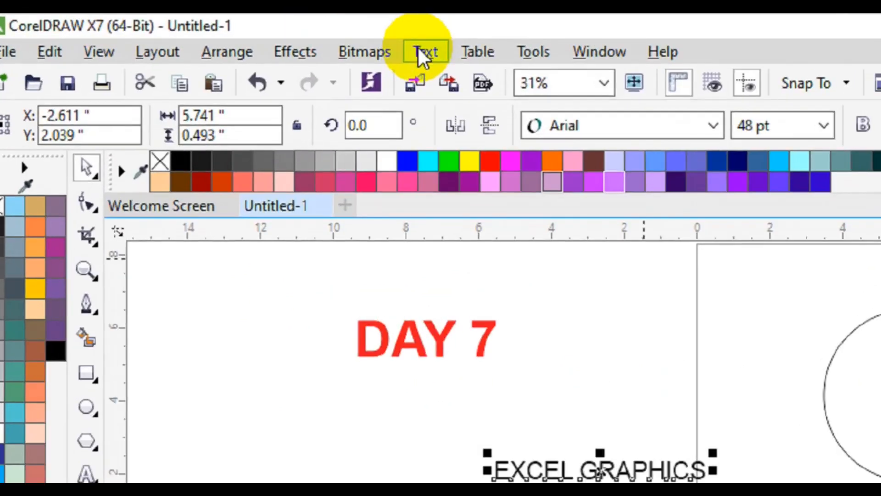
left_click(235, 33)
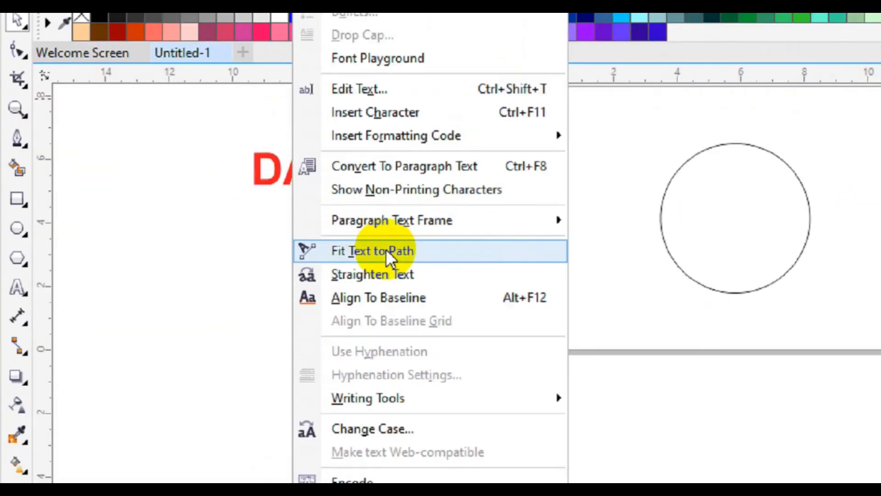
left_click(299, 252)
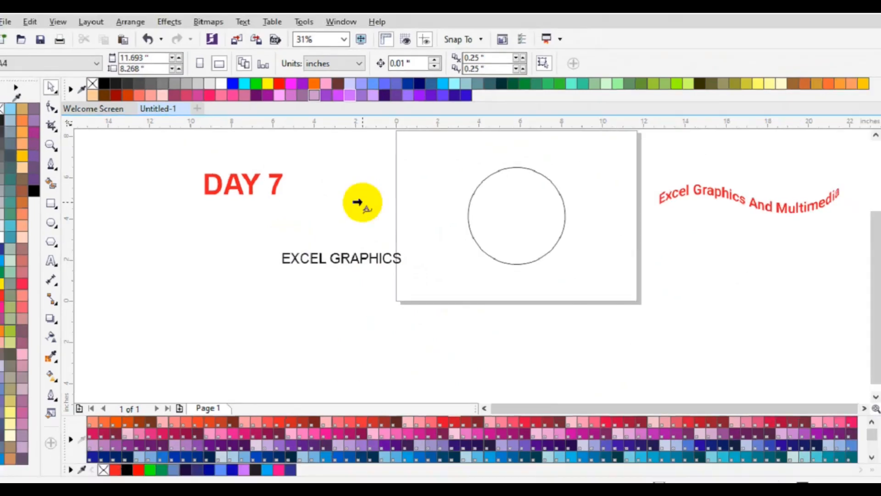
left_click(574, 170)
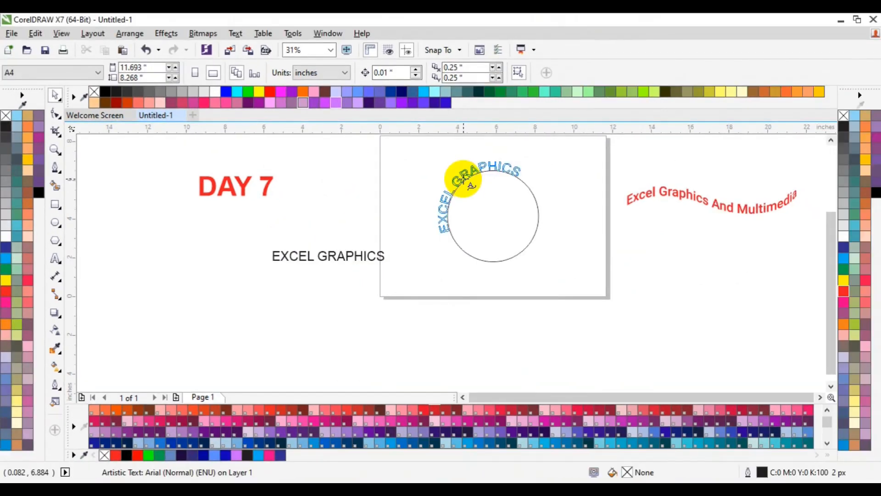
left_click(489, 167)
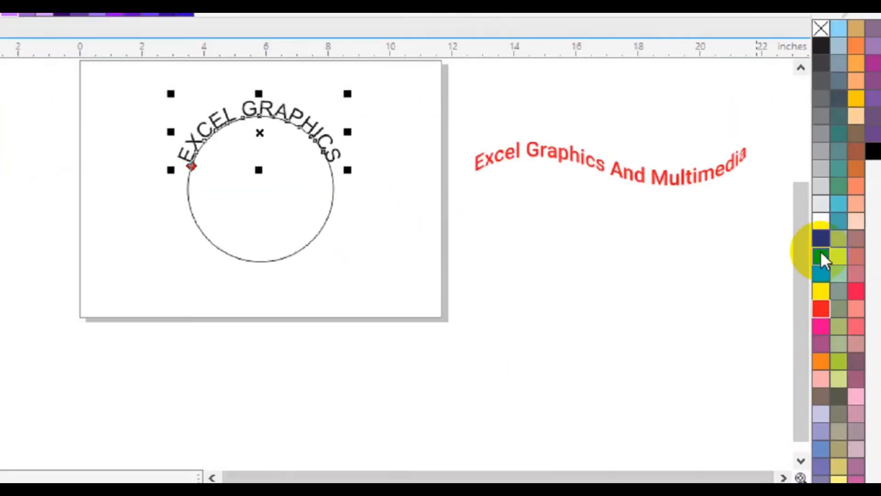
Fill the curved "EXCEL GRAPHICS" text with cyan and make it bold, trying italic and switching it off again
left_click(821, 256)
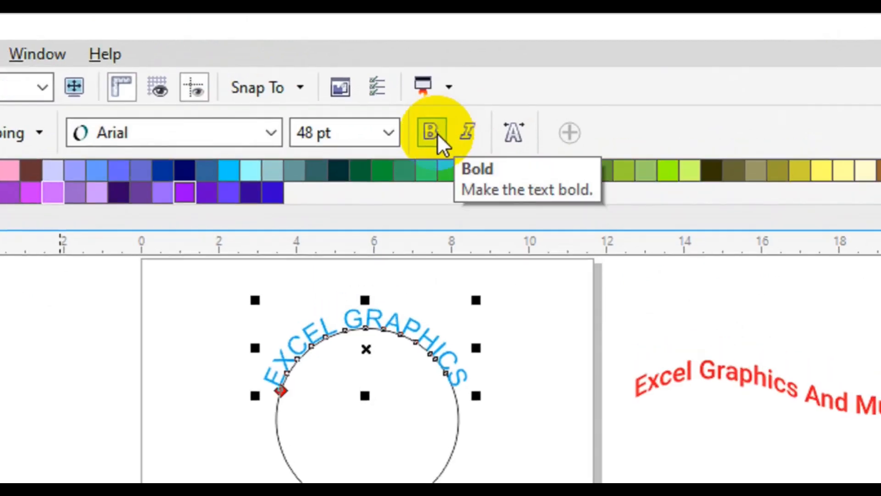
left_click(437, 134)
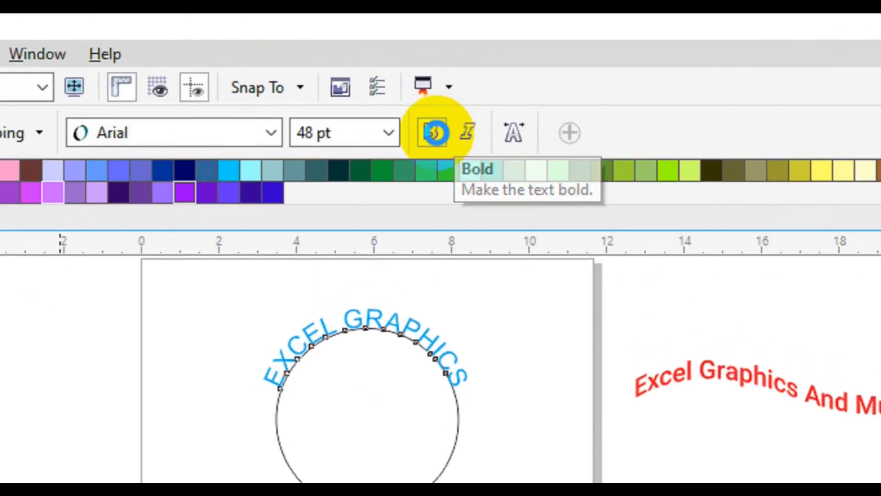
left_click(468, 134)
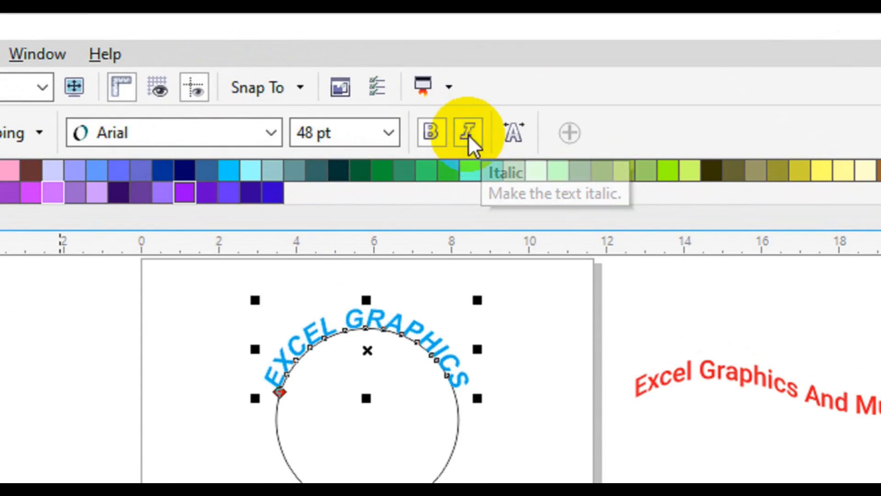
left_click(468, 134)
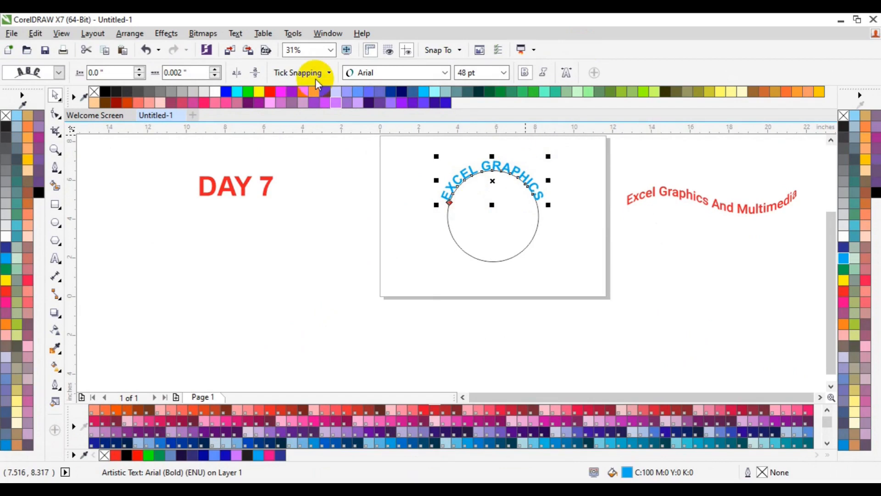
Try to duplicate the curved text by copying and pasting it, move the copy over the circle's lower half, and delete it
left_click(36, 33)
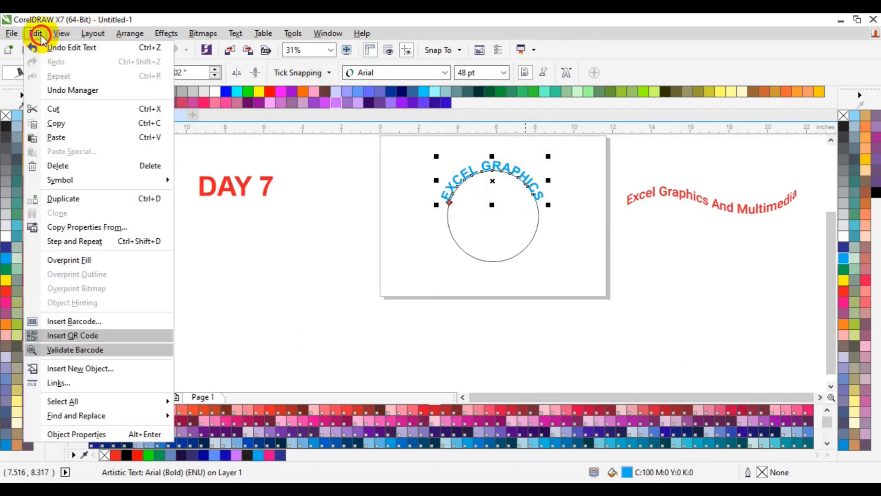
left_click(70, 125)
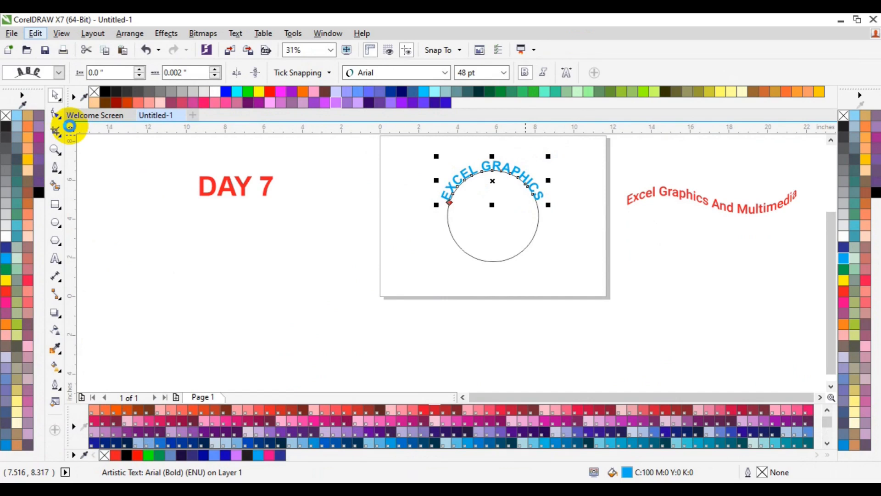
left_click(35, 33)
left_click(83, 139)
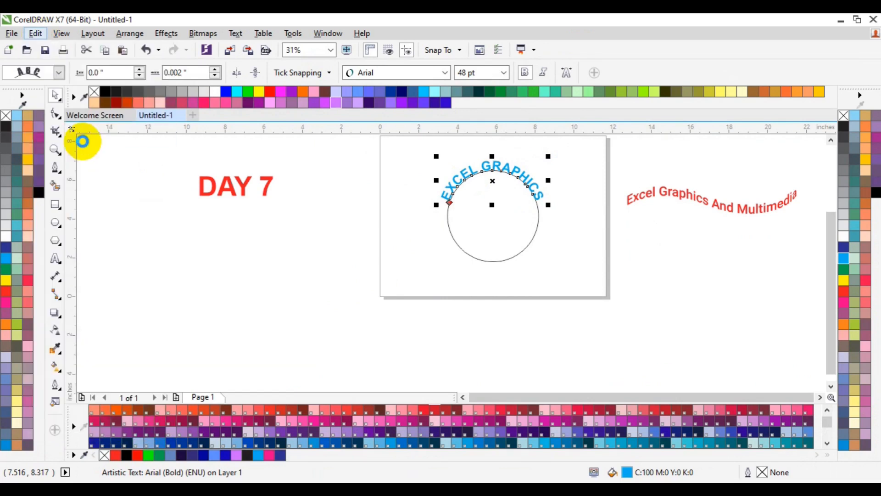
left_click_drag(550, 173, 498, 255)
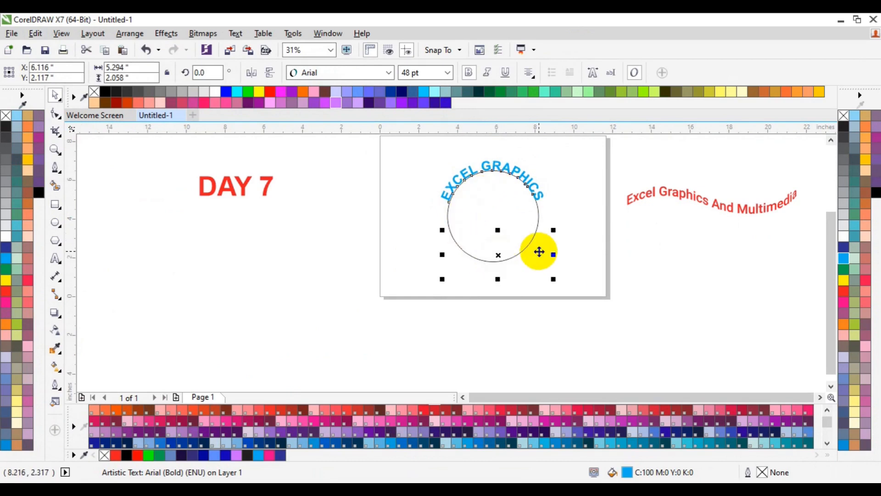
key("Delete")
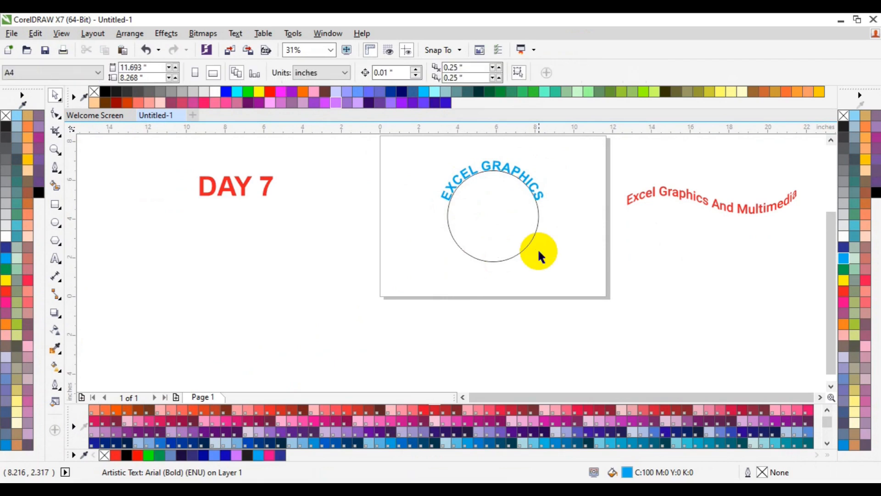
Place a copy of the curved cyan text on the outside of the circle's lower arc, opposite the original
left_click(470, 171)
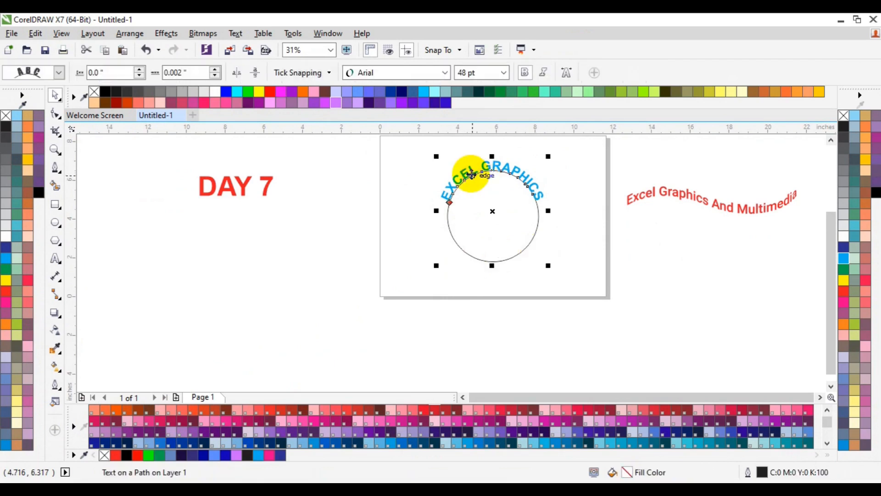
key("ctrl+z")
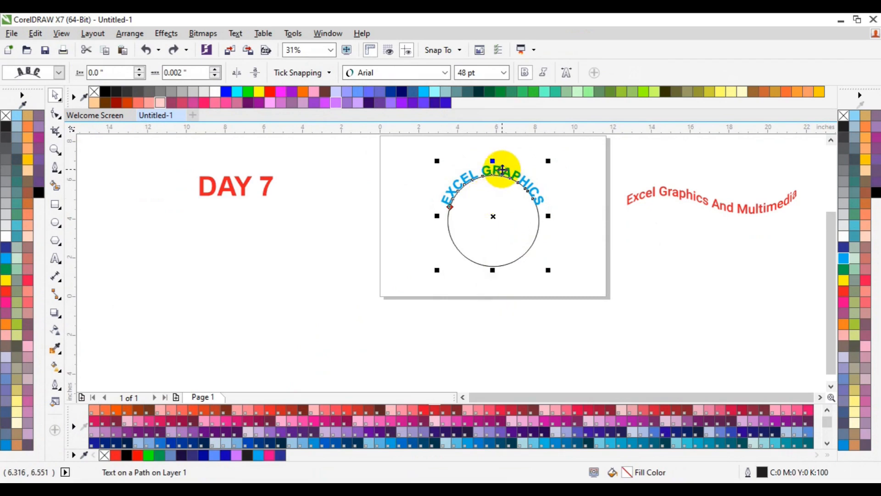
left_click_drag(502, 167, 485, 273)
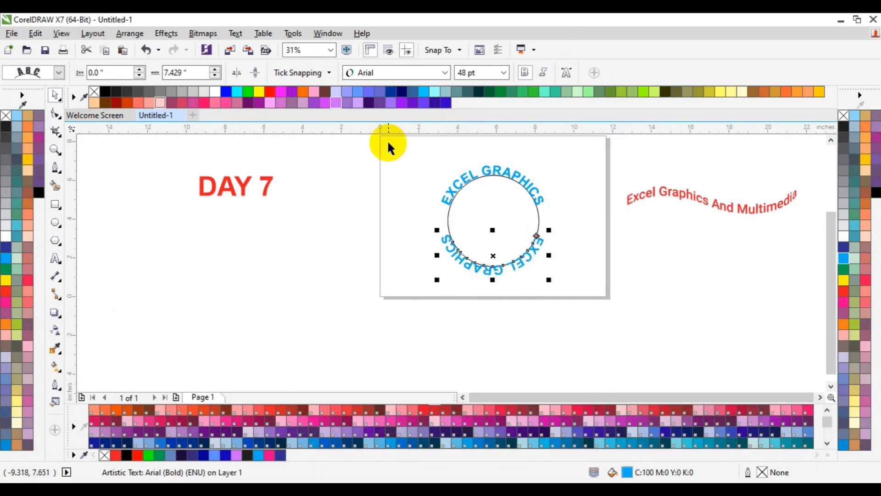
Mirror the lower curved text both horizontally and vertically so it reads upright from left to right inside the circle
left_click(55, 150)
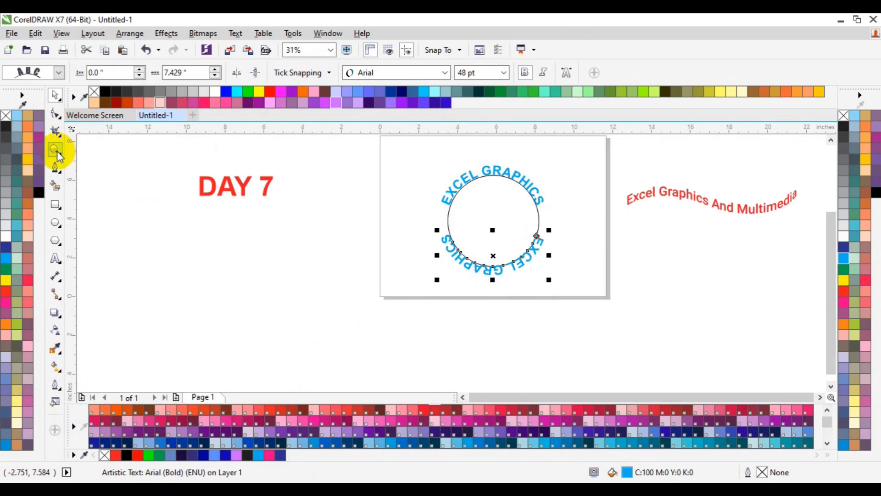
left_click(501, 264)
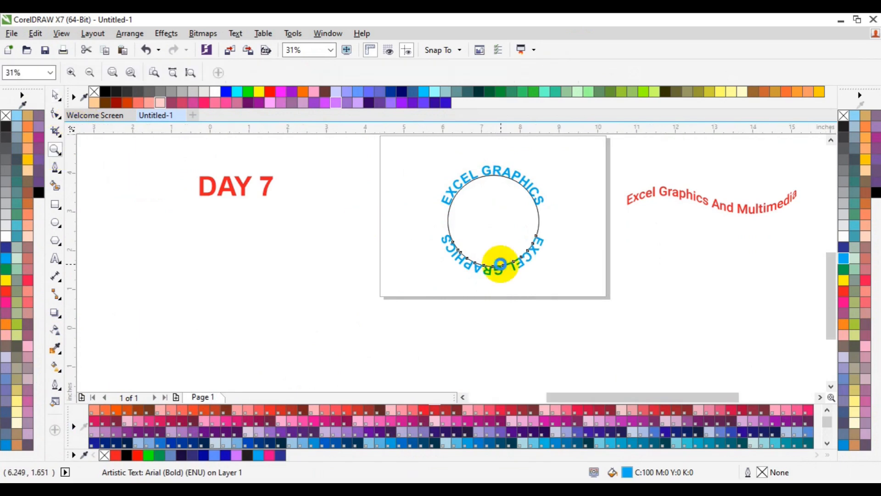
double_click(55, 95)
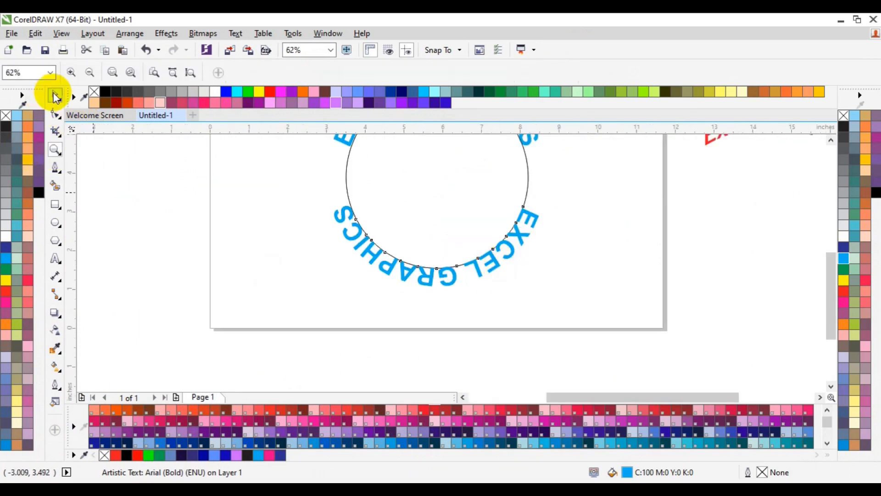
left_click(832, 140)
left_click(831, 140)
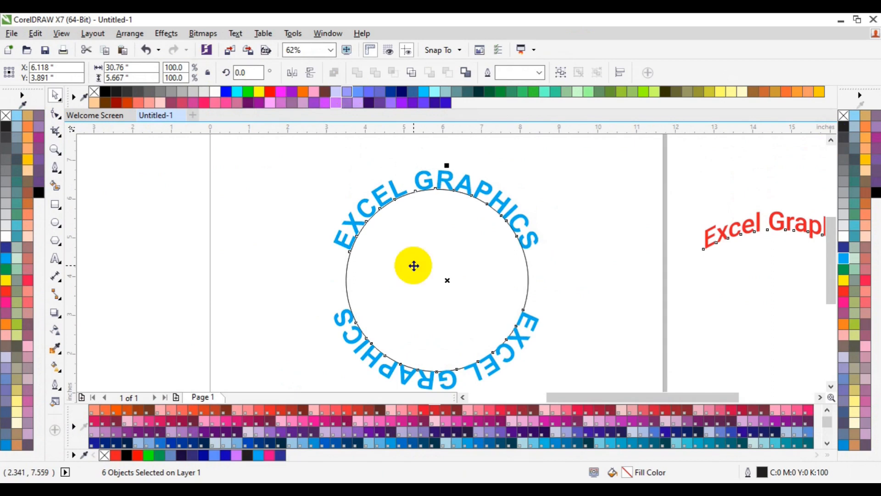
left_click(599, 313)
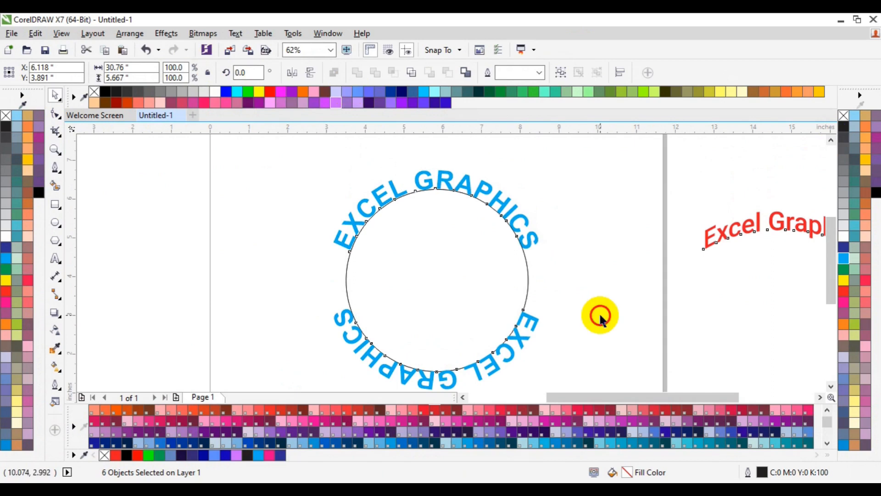
left_click(520, 338)
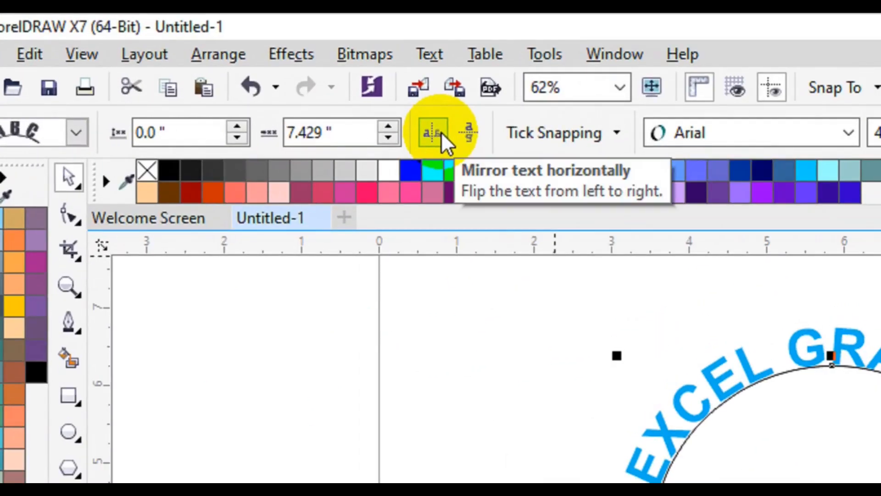
left_click(396, 118)
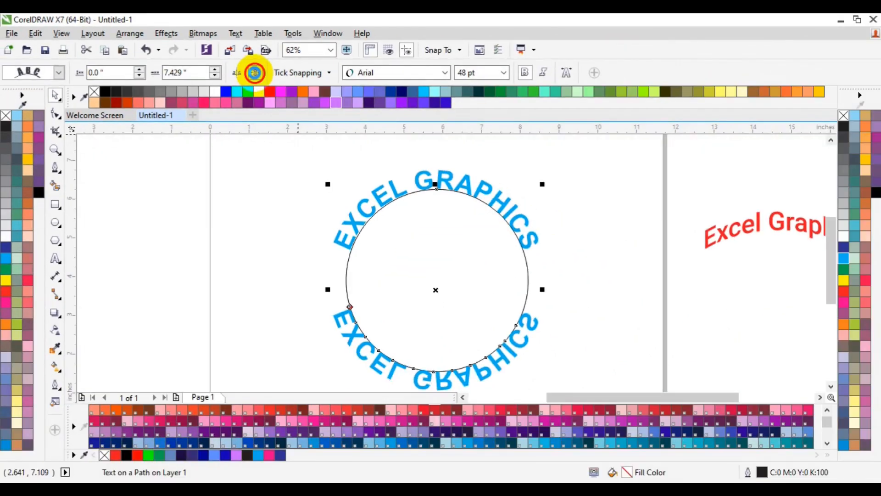
left_click(254, 73)
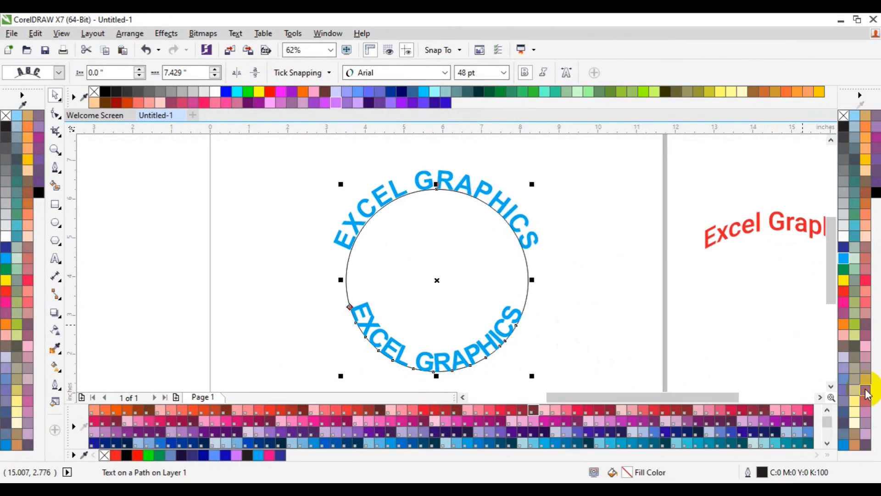
Move the lower curved text outside the circle, about 0.49 inches from its path, centred under the lower arc
left_click(831, 386)
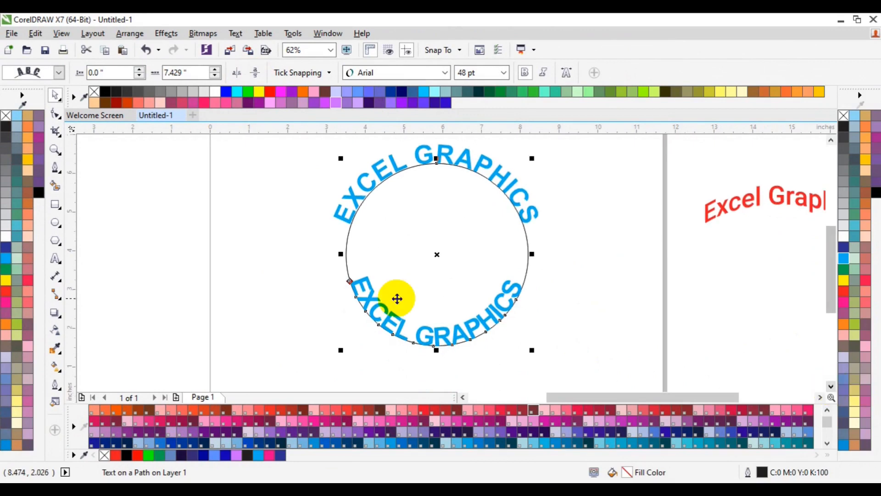
left_click(437, 344)
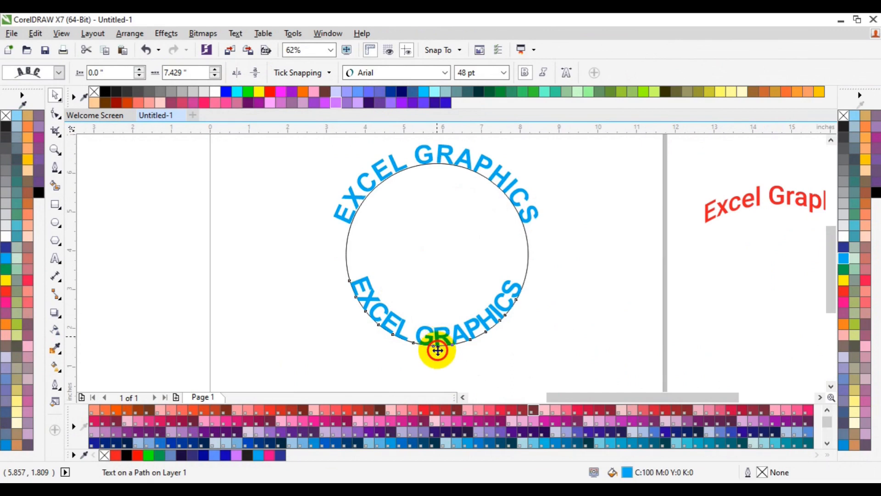
left_click_drag(439, 354, 437, 339)
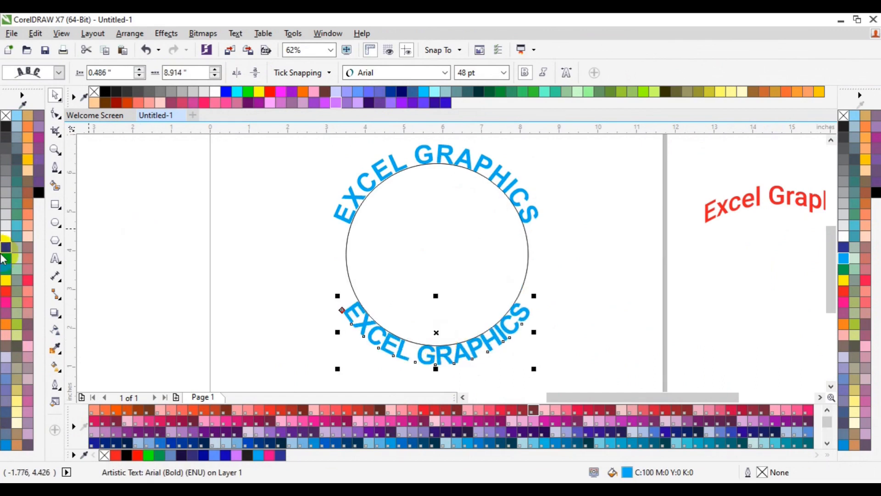
Replace the wording of the curved text under the circle with "AND MULTIMEDIA"
left_click(53, 261)
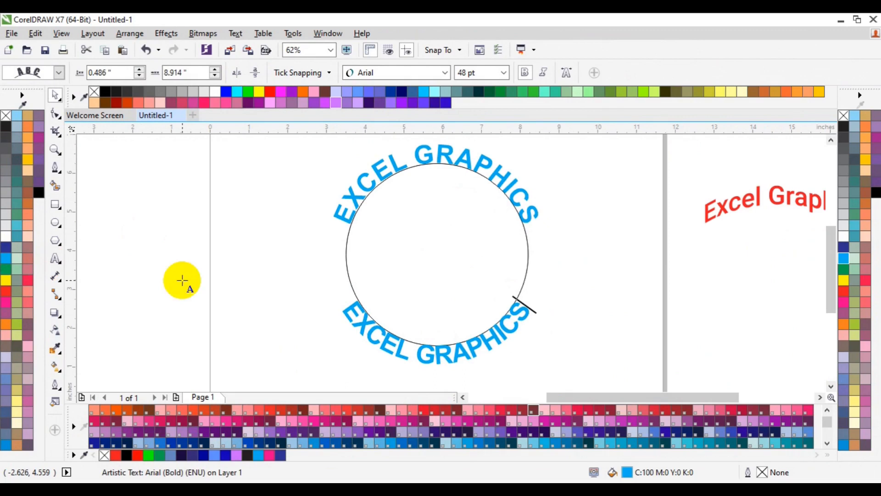
key("ctrl+a")
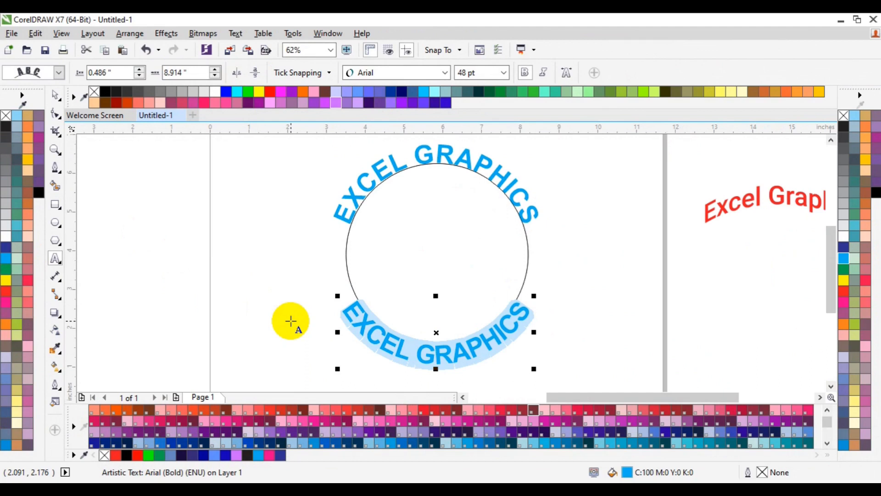
type("AND")
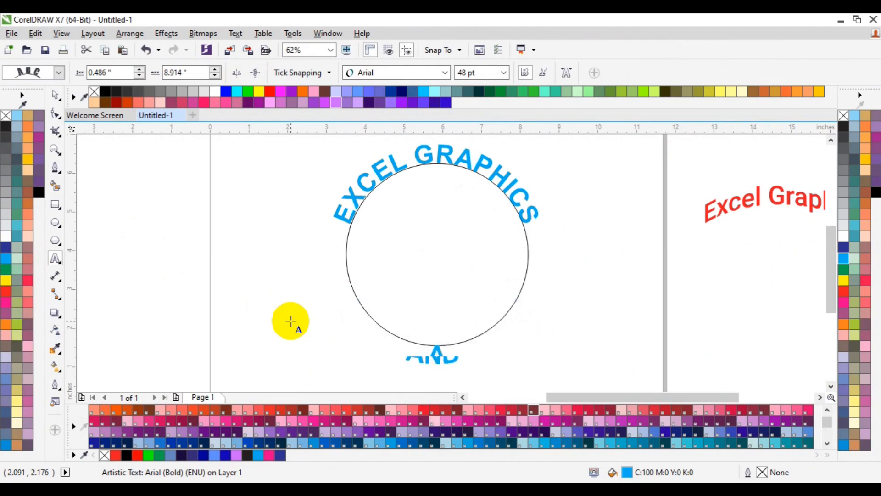
type(" MU")
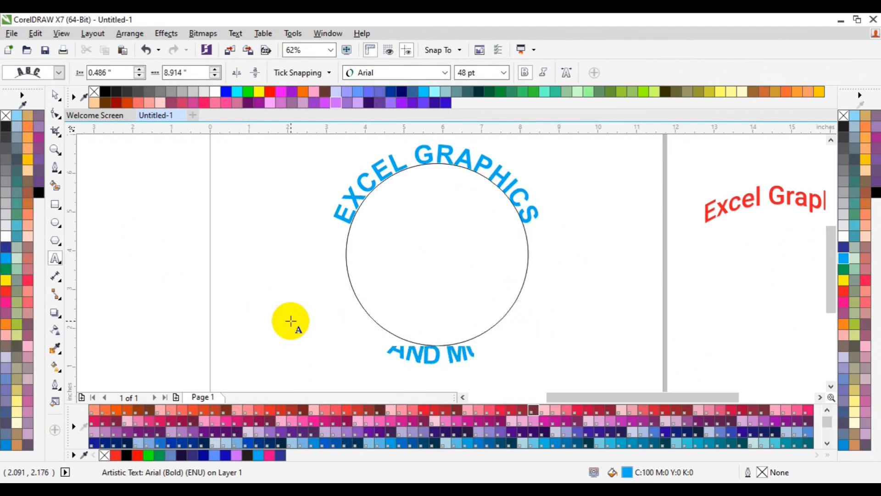
type("LTIM")
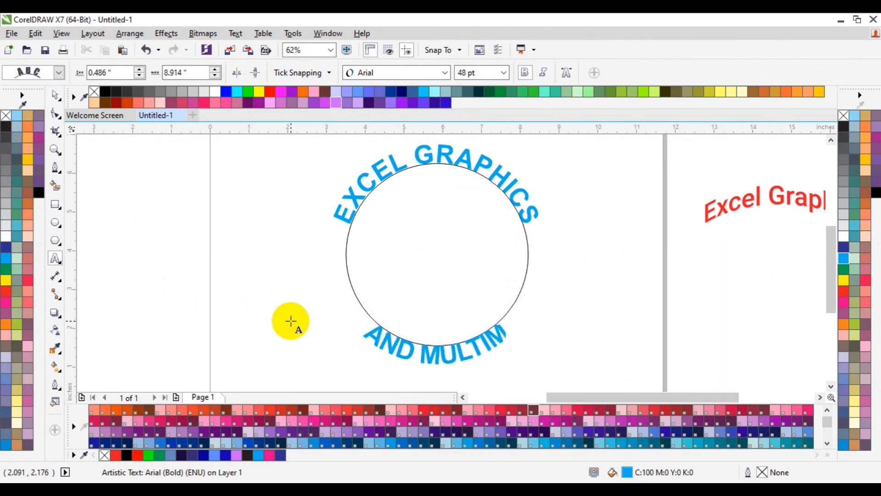
type("EDIA")
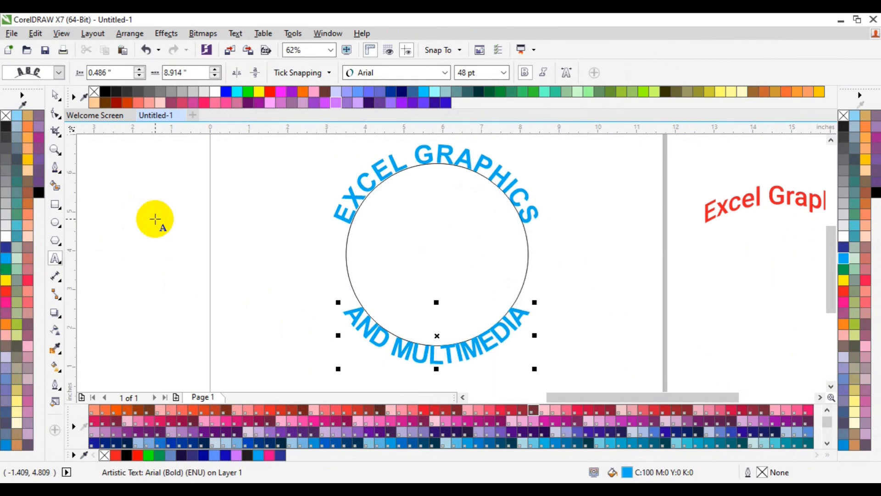
Set the font size of the whole lower text AND MULTIMEDIA to 55 pt
key("ctrl+a")
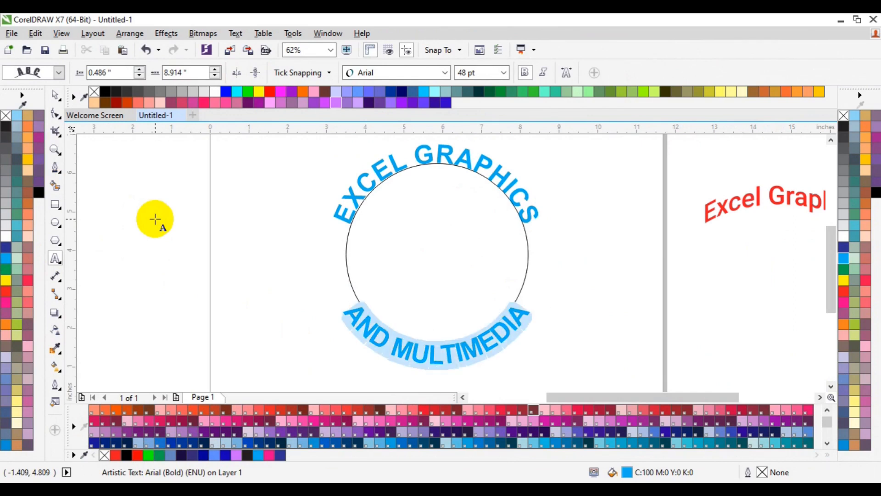
left_click(504, 73)
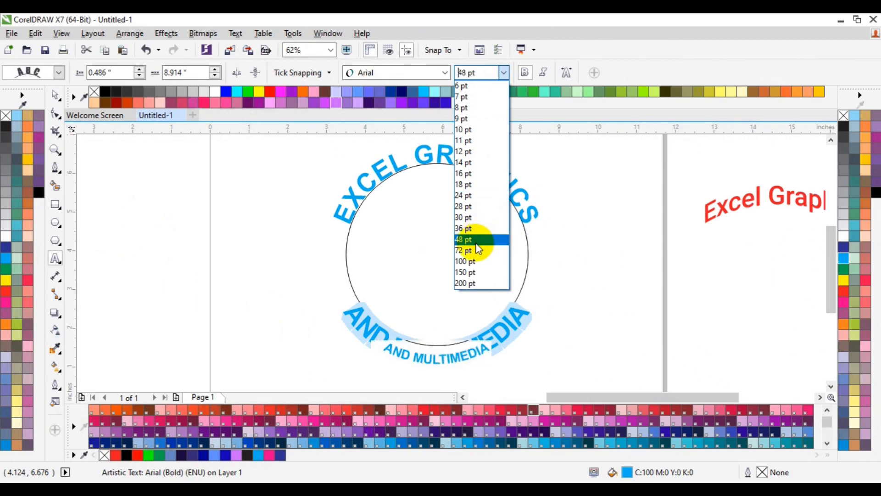
left_click(462, 73)
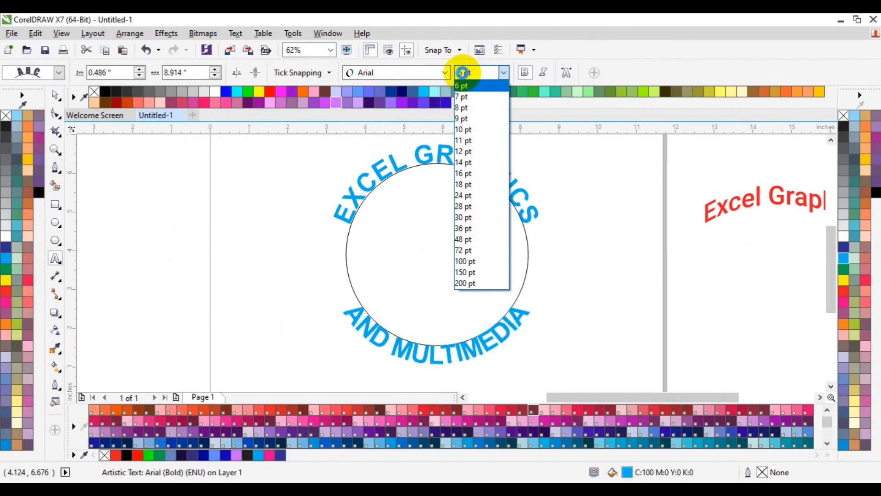
left_click(463, 73)
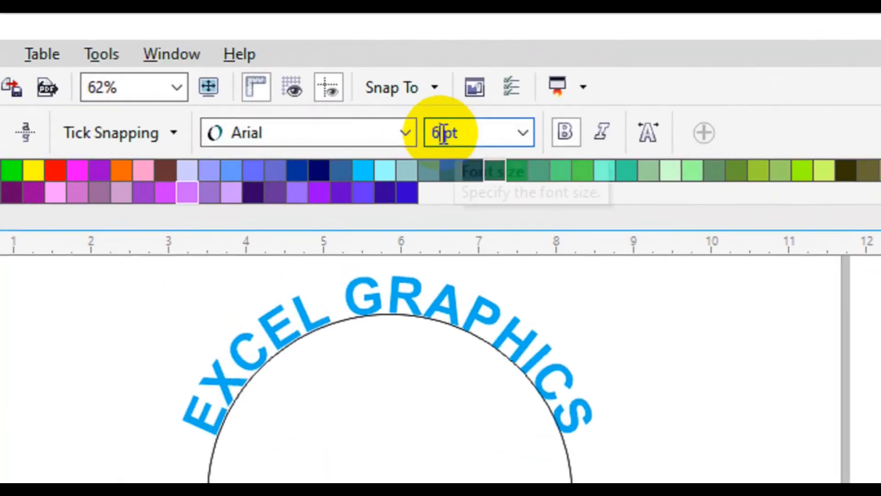
key("BackSpace")
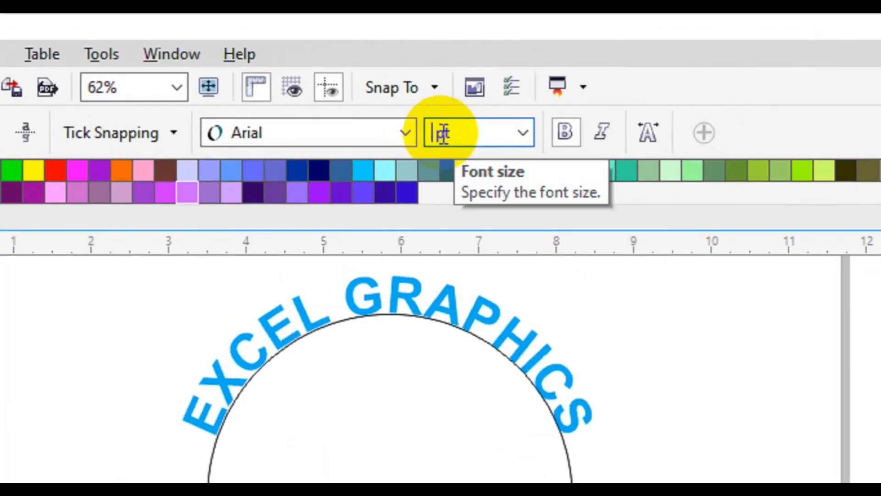
type("55")
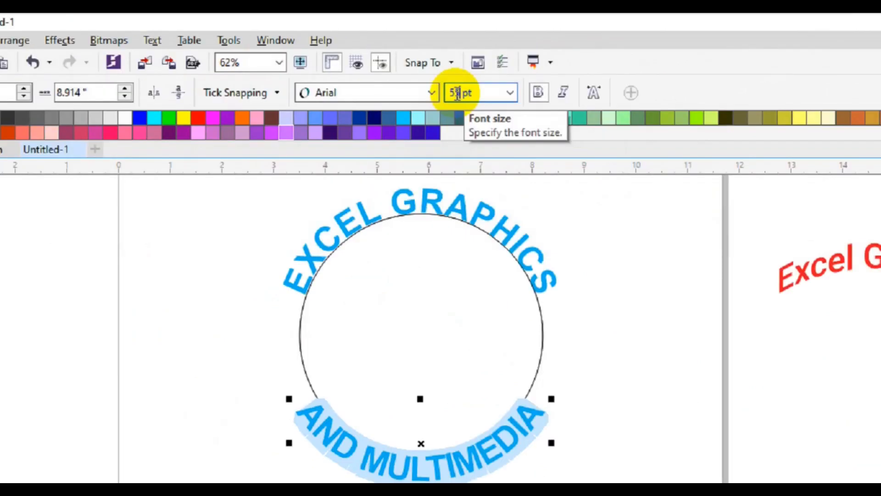
key("Return")
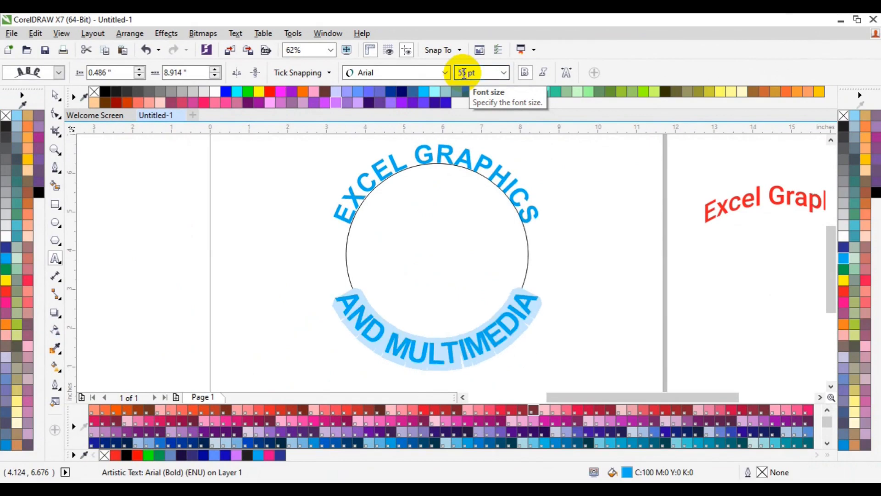
Set the font size of the whole upper text EXCEL GRAPHICS to 55 pt and deselect it
left_click(436, 158)
left_click(435, 159)
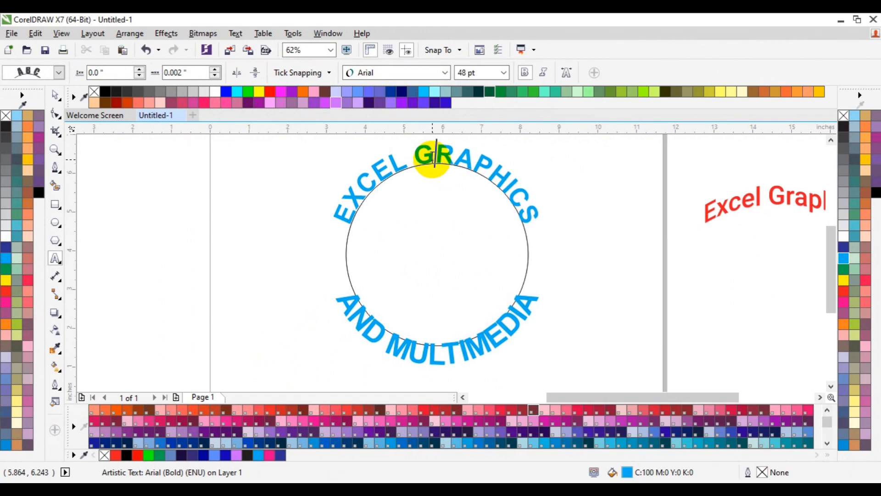
key("ctrl+a")
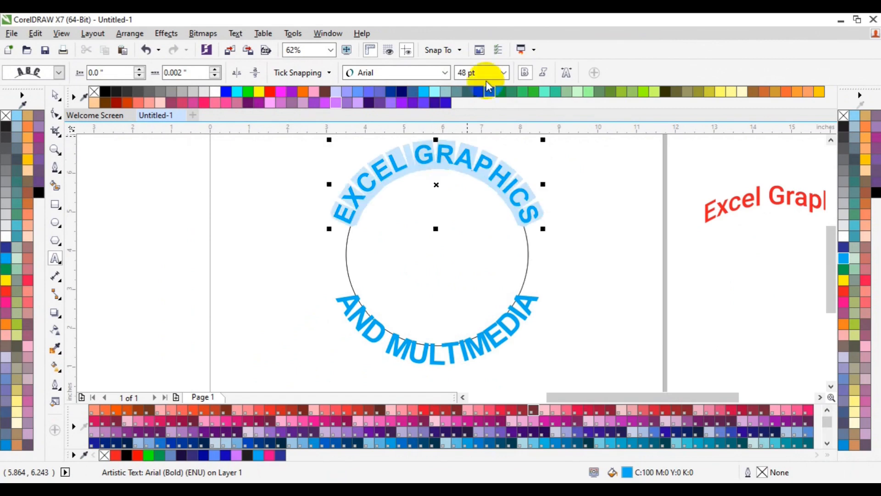
left_click(504, 73)
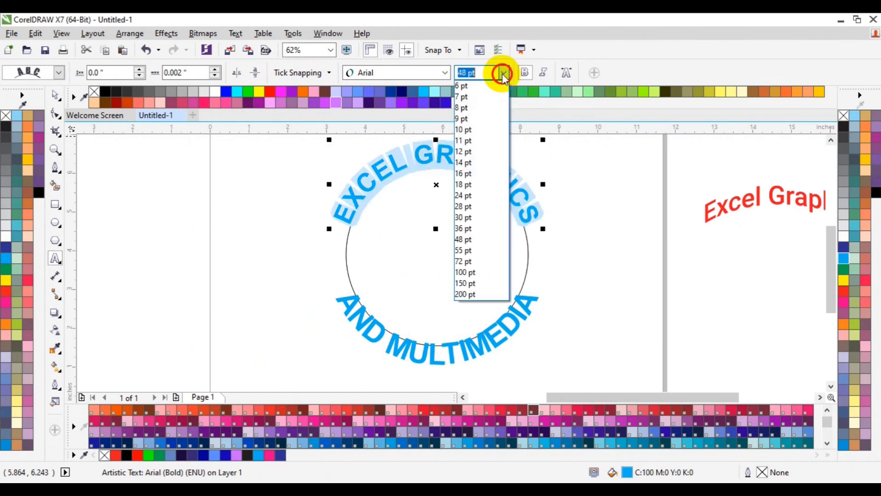
left_click(465, 251)
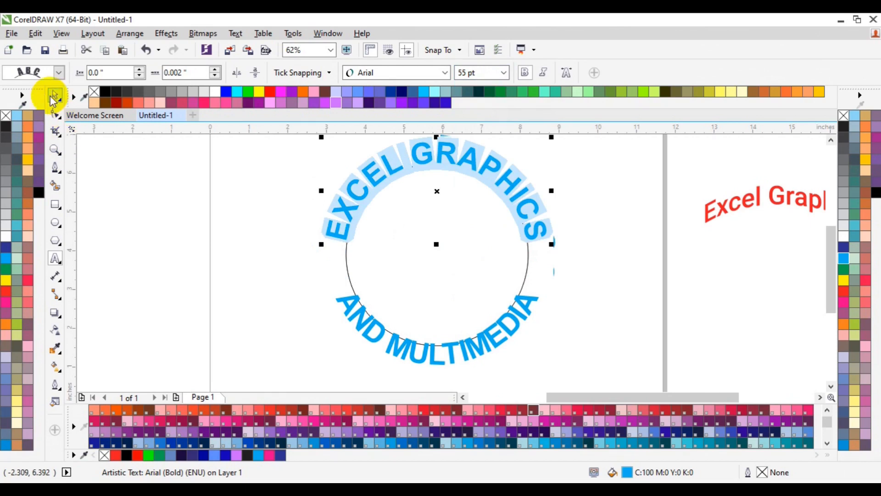
left_click(56, 114)
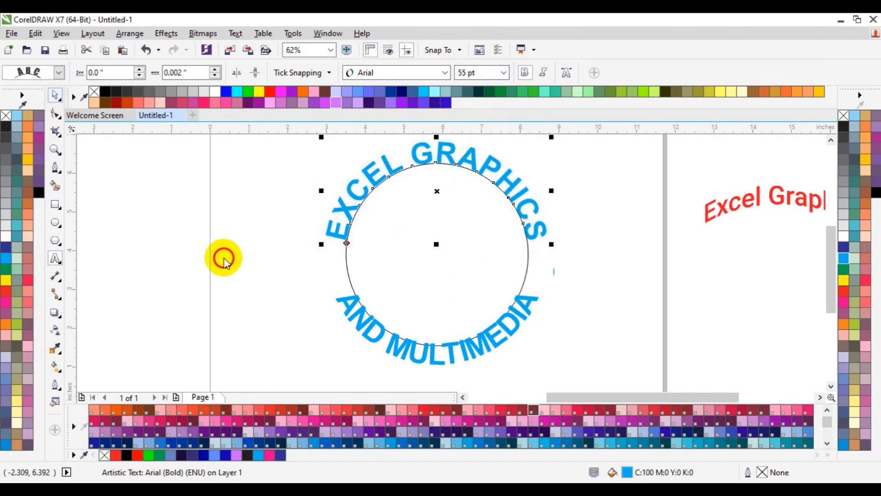
left_click(695, 312)
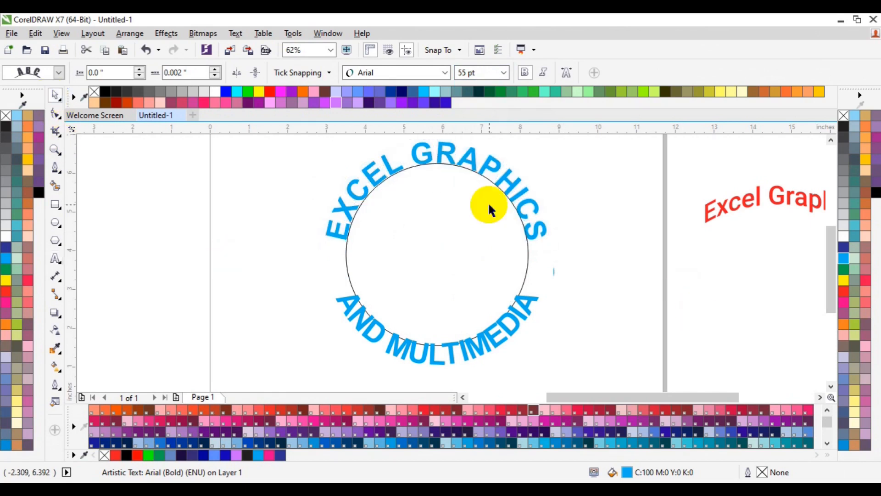
Move the lower curved text slightly outward from the circle, to about 0.547 inches from its path
left_click(431, 356)
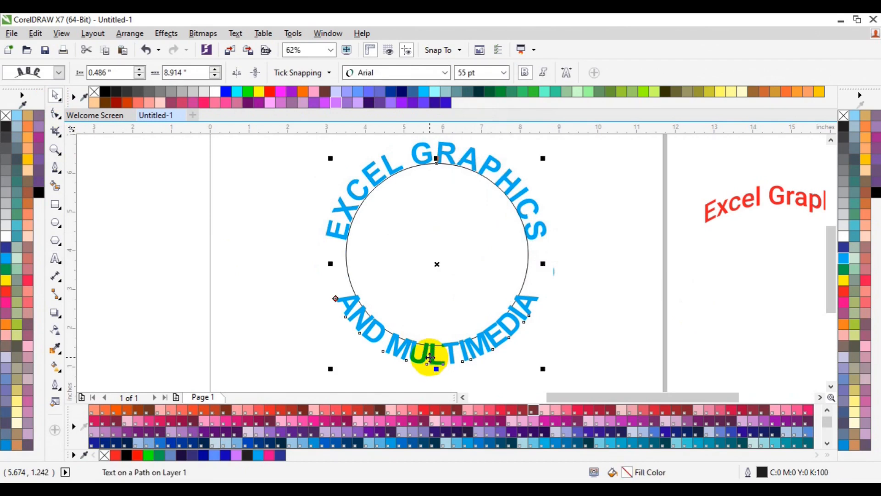
left_click(430, 357)
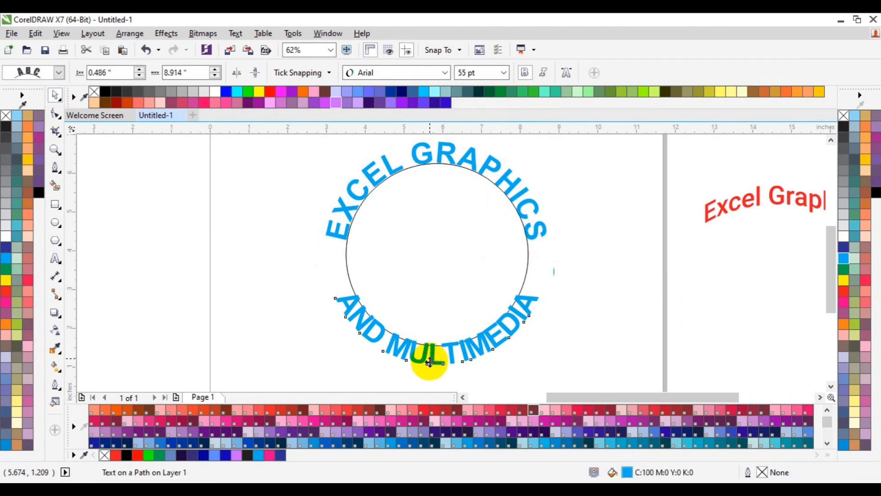
left_click_drag(430, 362, 462, 354)
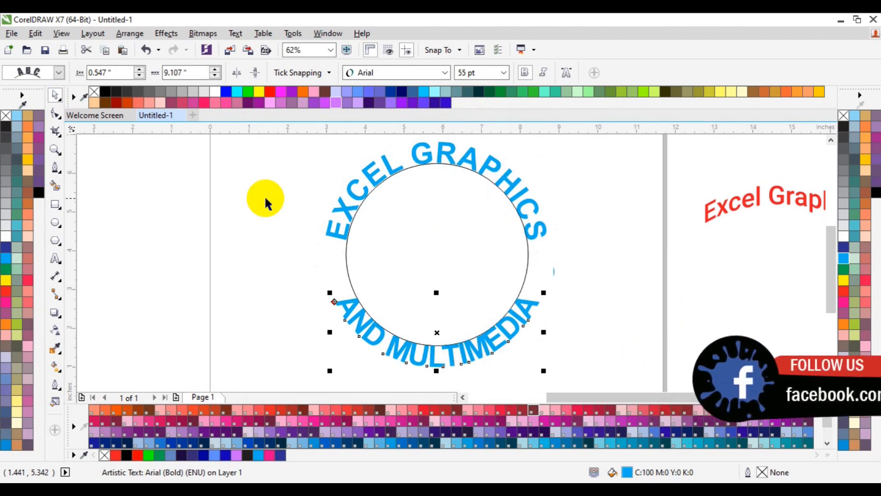
Adjust the lower text's offset along the circle to 8.957 inches
left_click(215, 70)
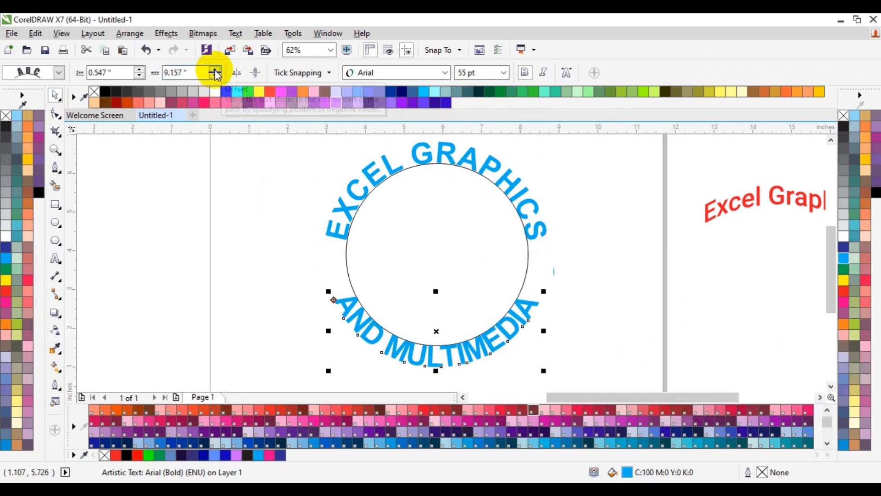
left_click(215, 77)
left_click(215, 76)
left_click(214, 77)
left_click(215, 76)
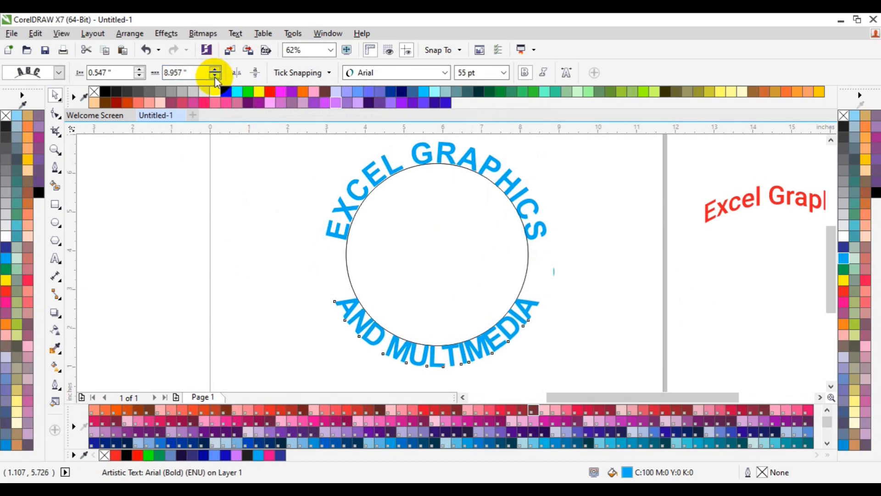
left_click(215, 76)
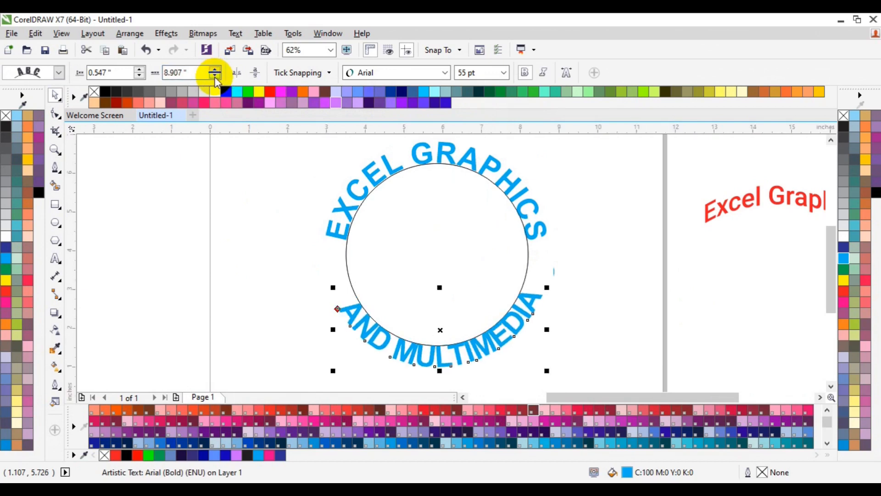
left_click(215, 70)
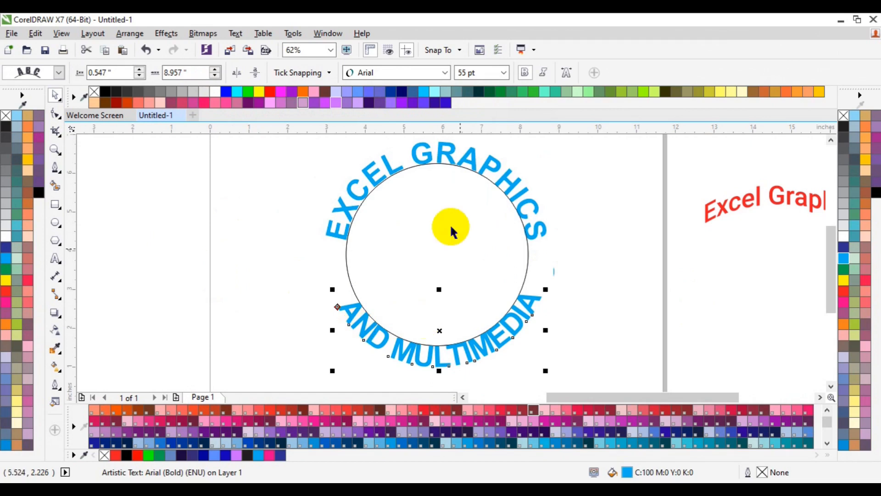
Break the upper text EXCEL GRAPHICS and the lower text AND MULTIMEDIA apart from their circle path
left_click(383, 173)
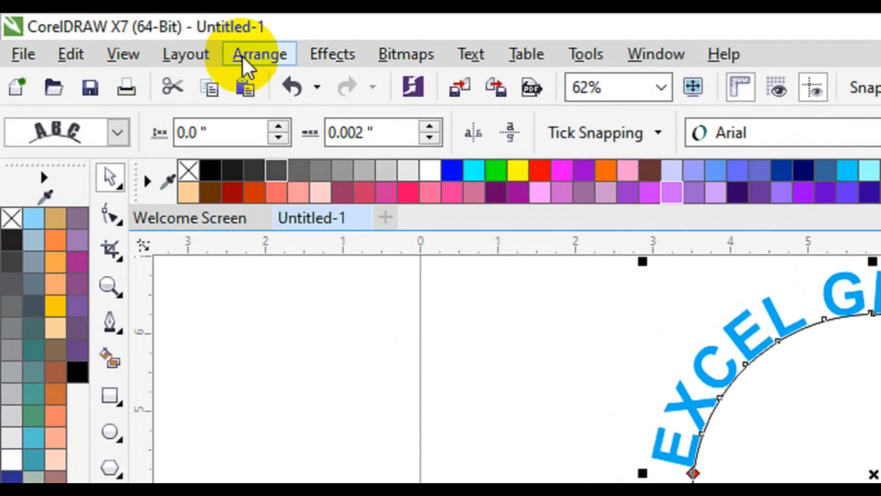
left_click(124, 35)
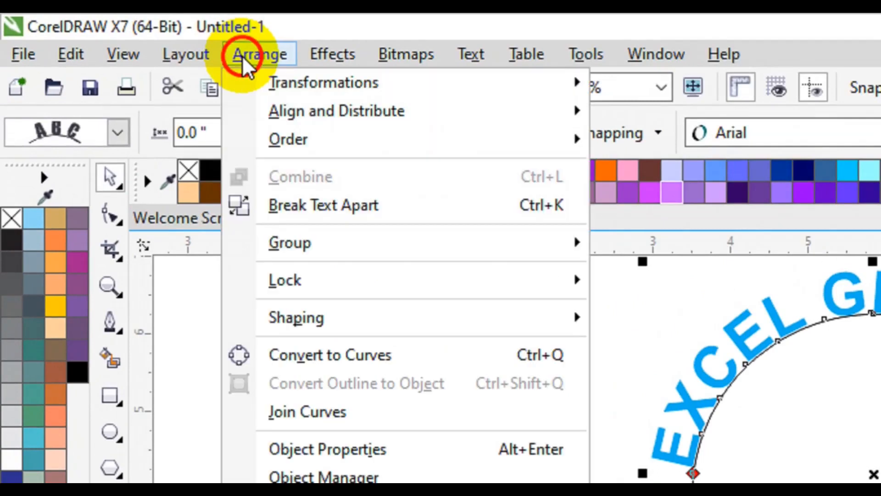
left_click(326, 219)
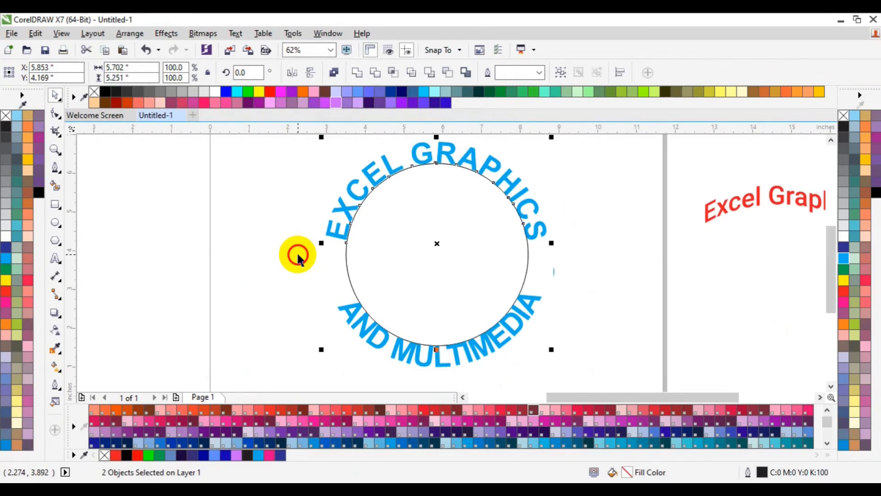
left_click(387, 347)
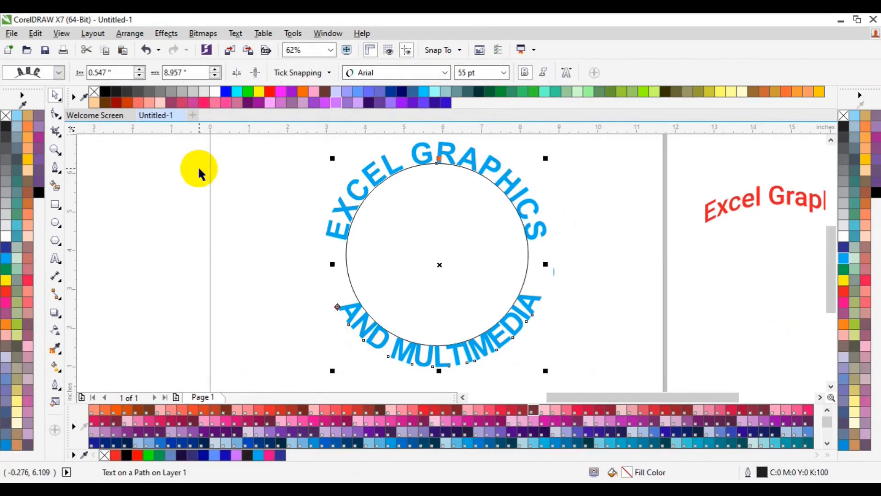
left_click(120, 34)
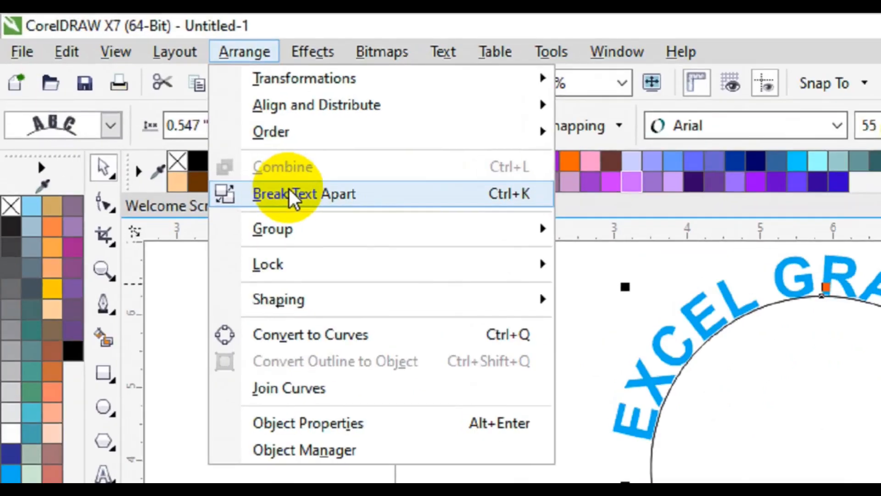
left_click(289, 193)
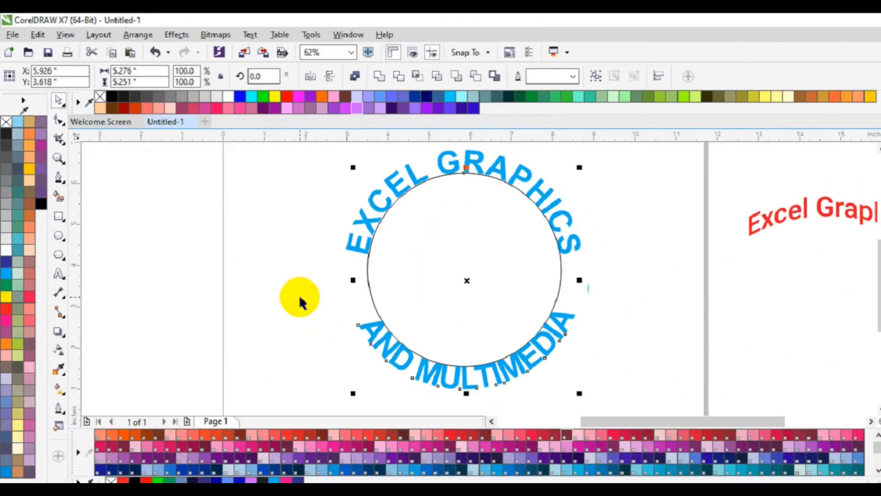
Move the separated lower text AND MULTIMEDIA away from the circle on its own, and undo the move
left_click(299, 294)
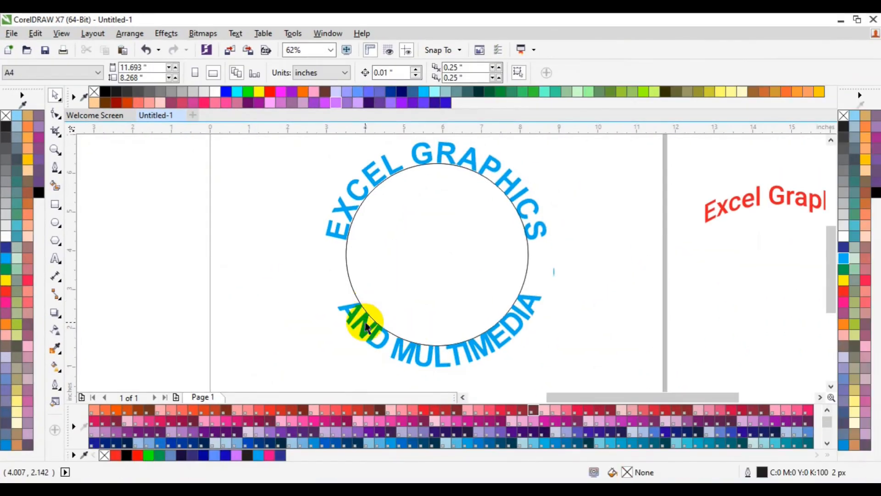
left_click_drag(366, 326, 270, 330)
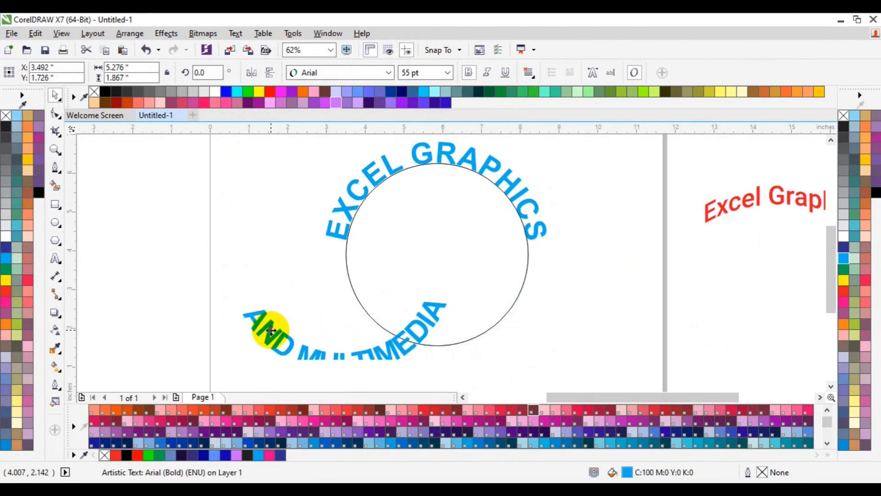
key("ctrl+z")
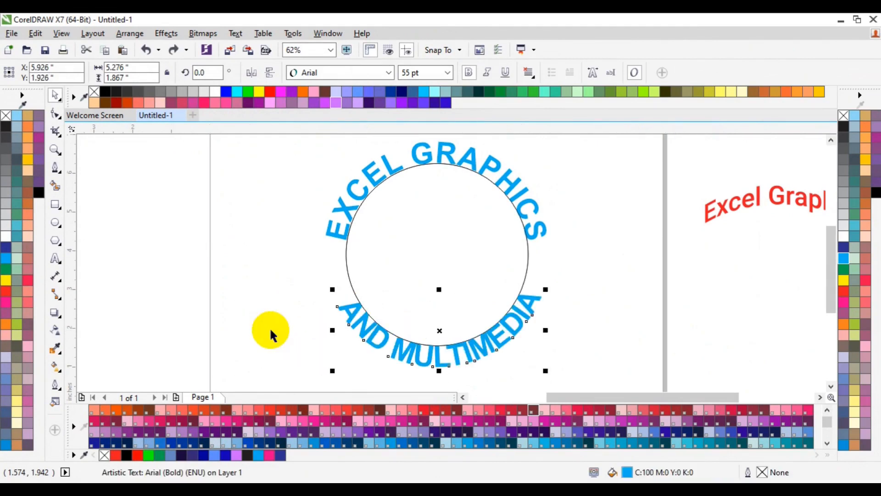
Move the separated upper text EXCEL GRAPHICS away from the circle on its own, and undo the move
left_click(362, 195)
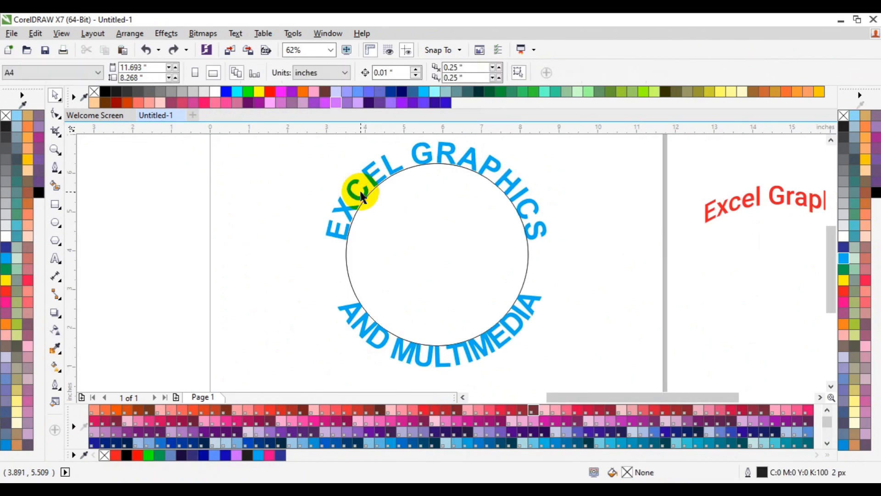
left_click(354, 197)
left_click_drag(353, 197, 246, 204)
key("ctrl+z")
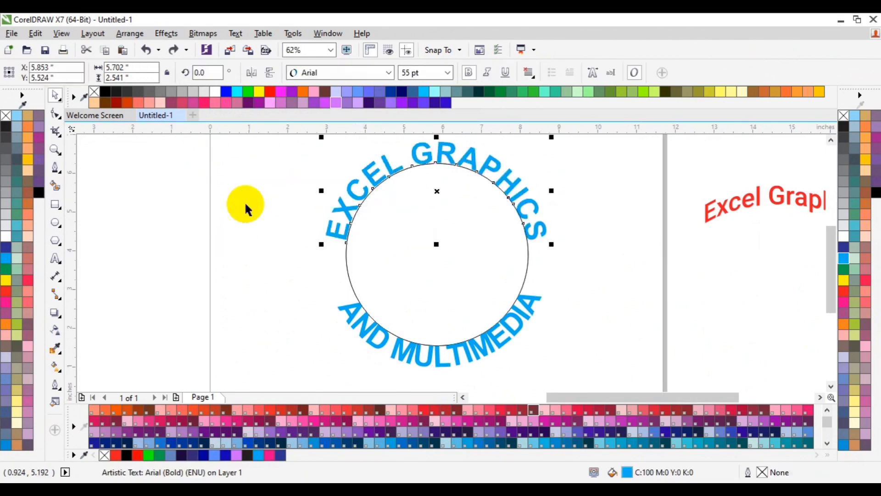
Delete the circle between the upper and lower curved texts, leaving only EXCEL GRAPHICS and AND MULTIMEDIA in the circular design
left_click(361, 294)
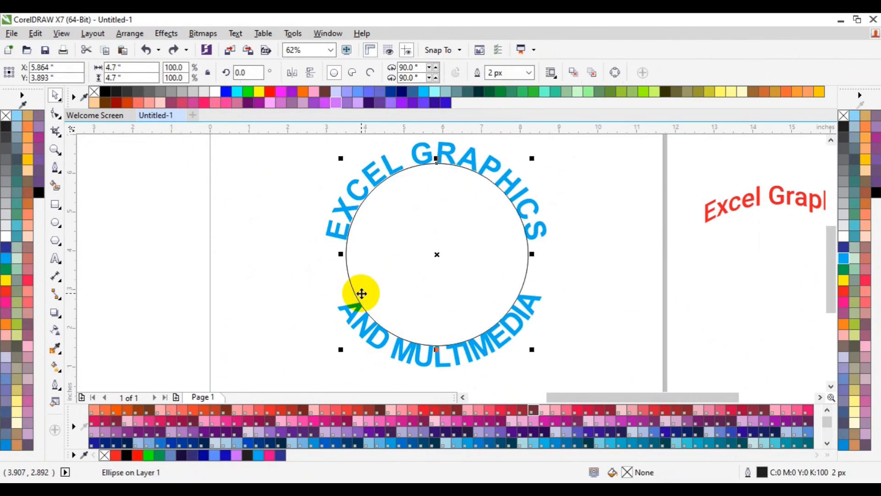
left_click(361, 296)
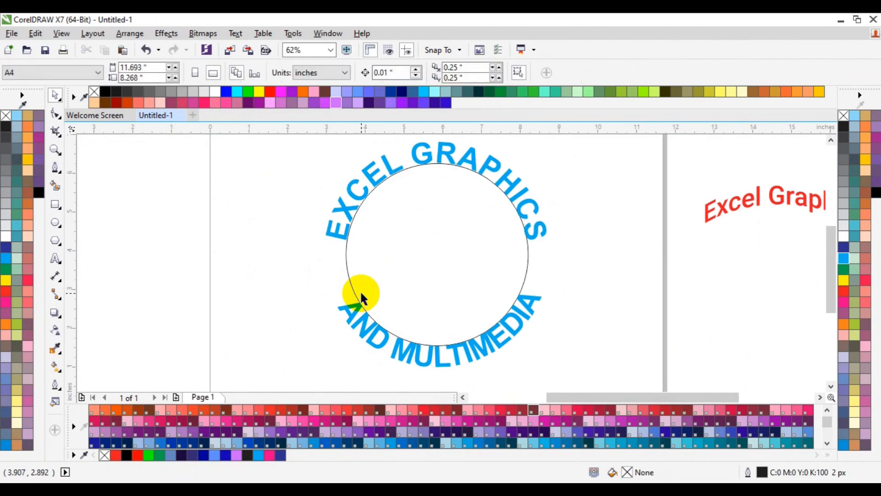
left_click(357, 293)
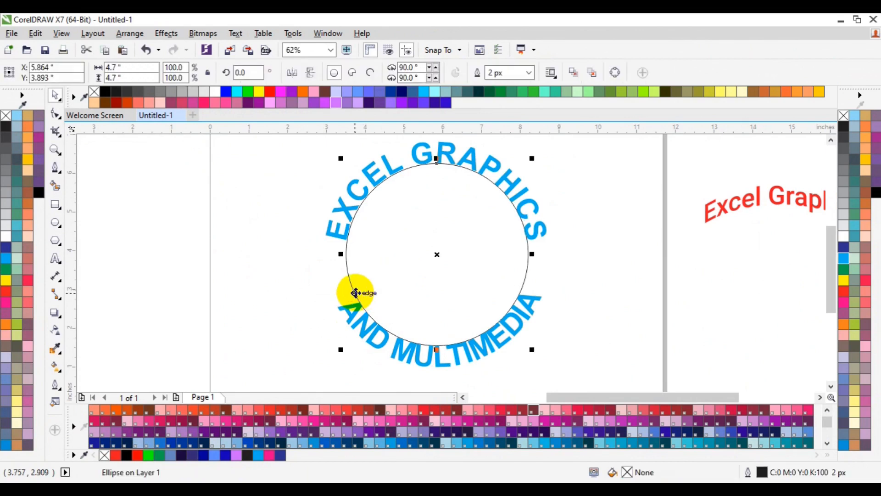
key("Delete")
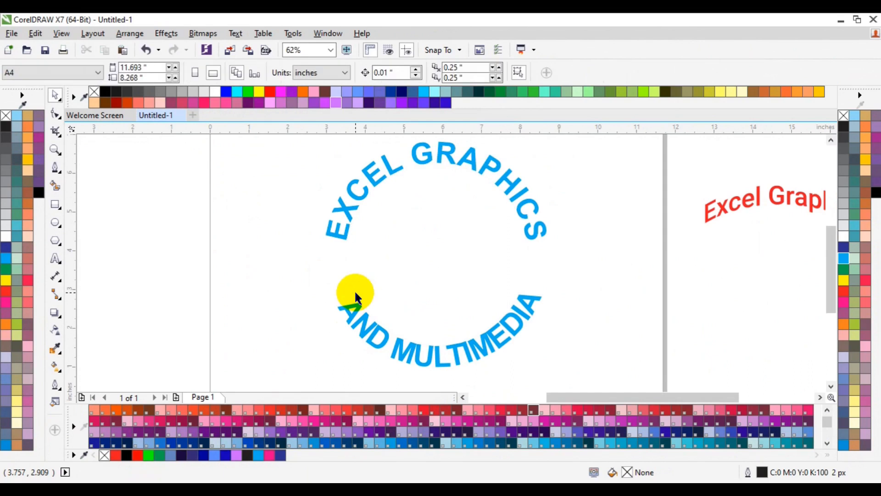
left_click(55, 149)
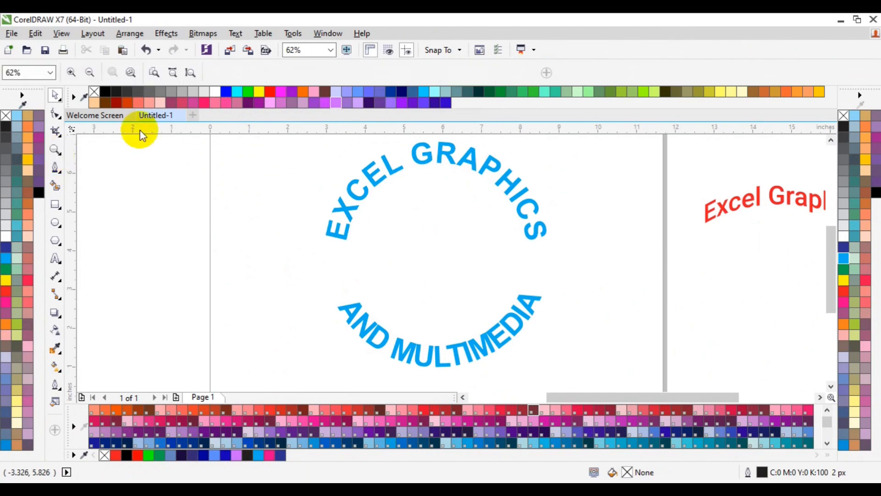
left_click(84, 71)
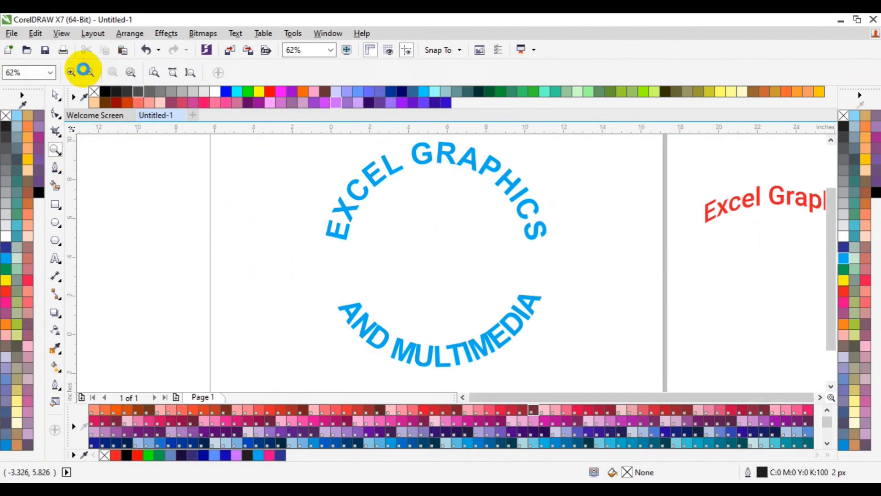
left_click(55, 97)
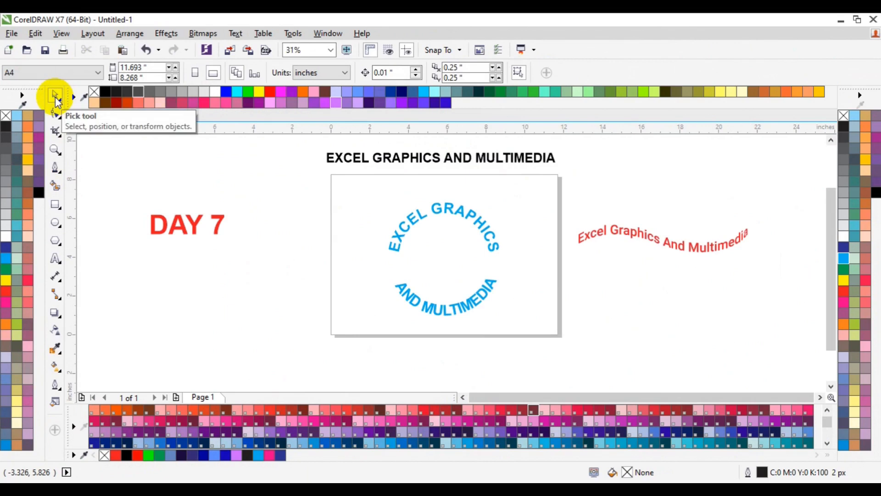